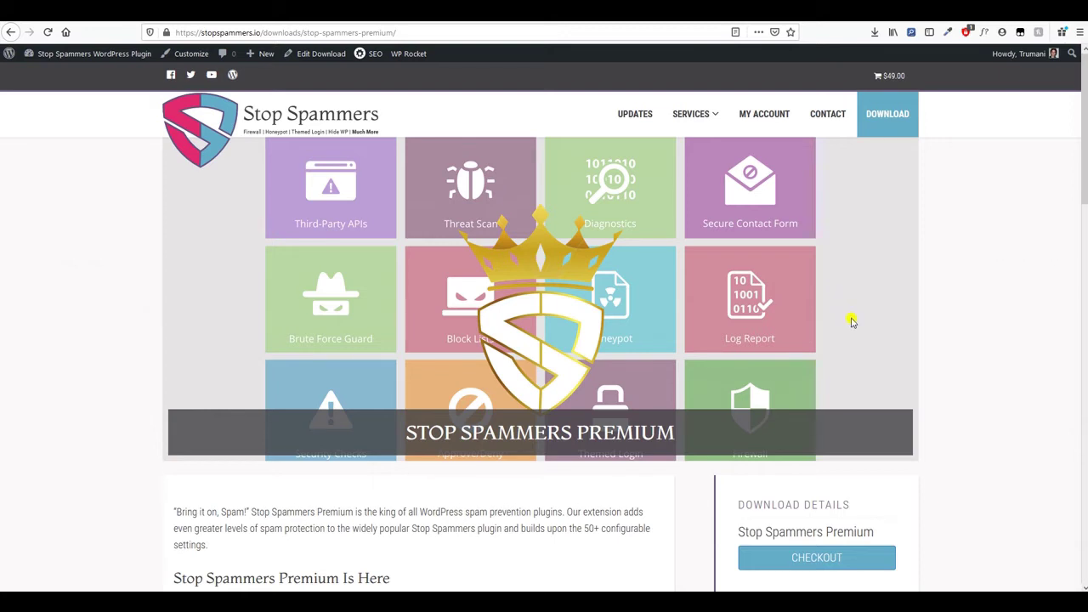
Review the Stop Spammers Premium product page, the purchase receipt and the order's licenses under My Account
scroll(851, 319, down, 3)
scroll(851, 320, down, 1)
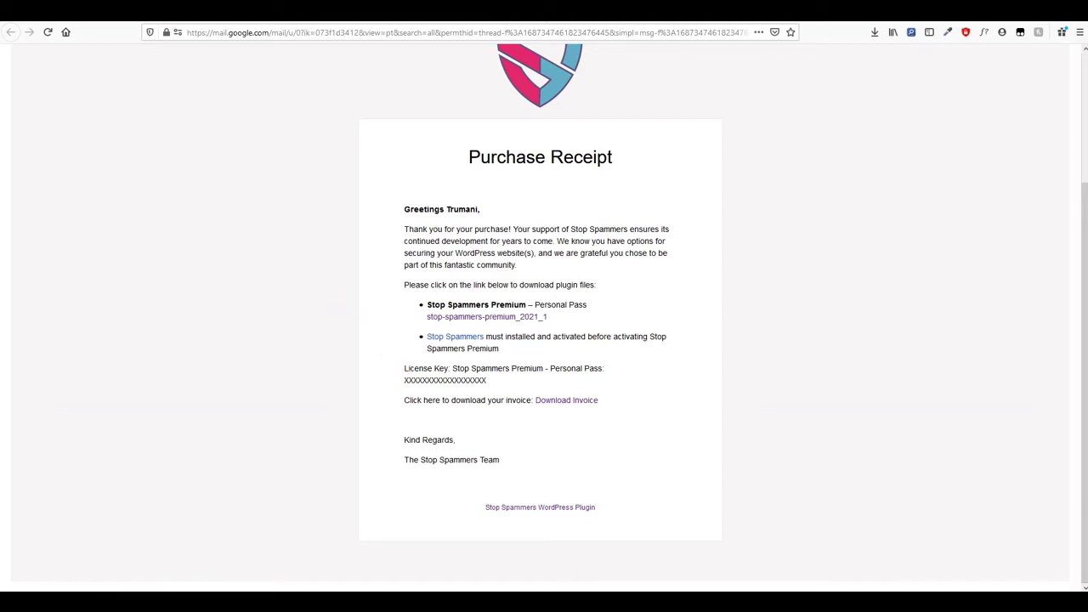
click(38, 10)
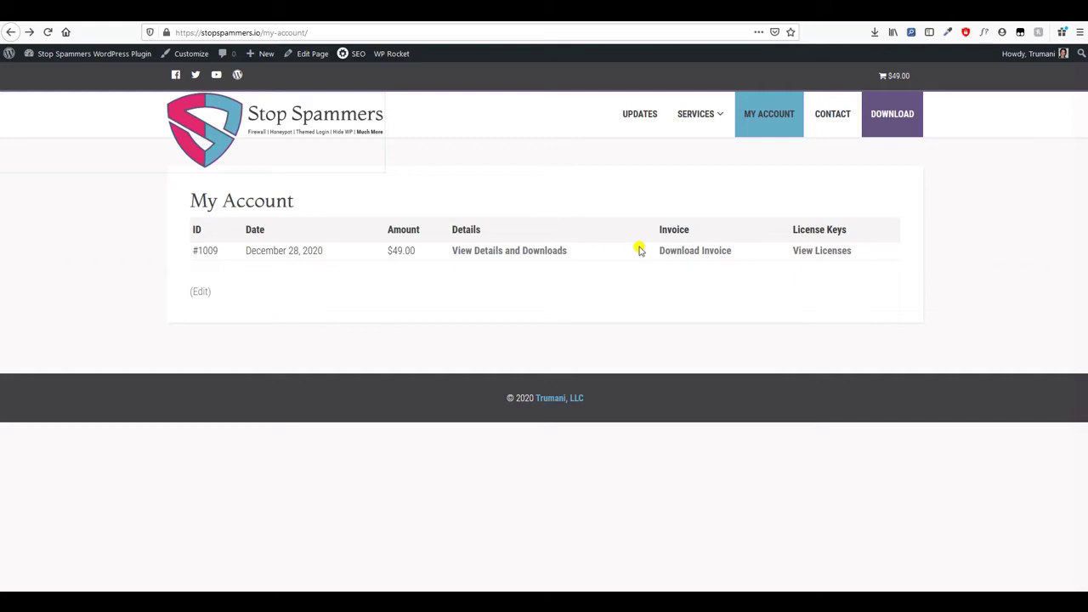
click(804, 258)
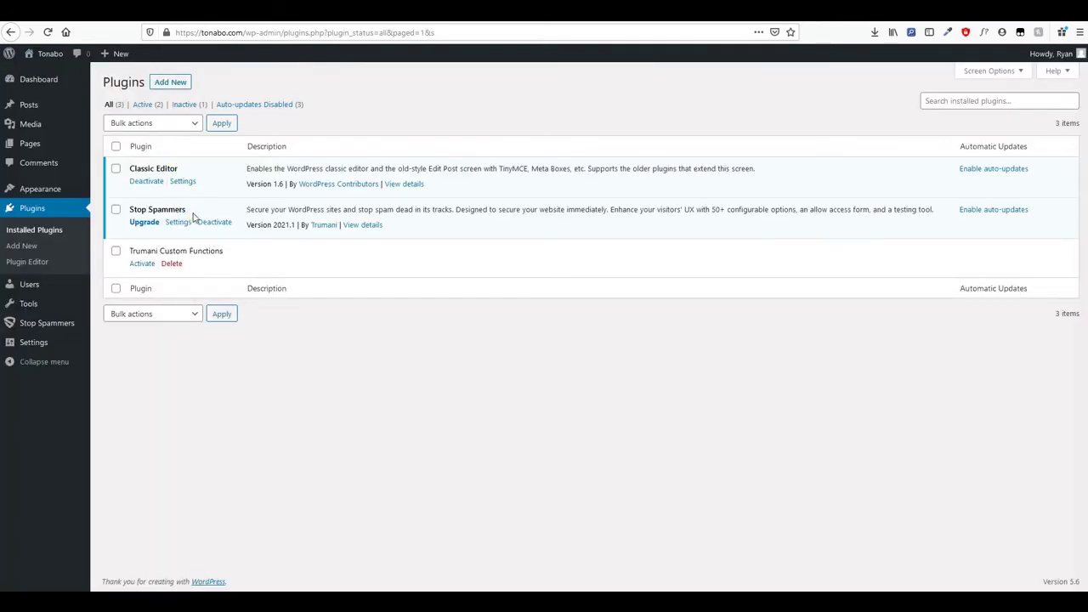
Upload stop-spammers-premium_2021_1.zip as a new plugin on the WordPress site, install it and activate it
drag(186, 209, 128, 210)
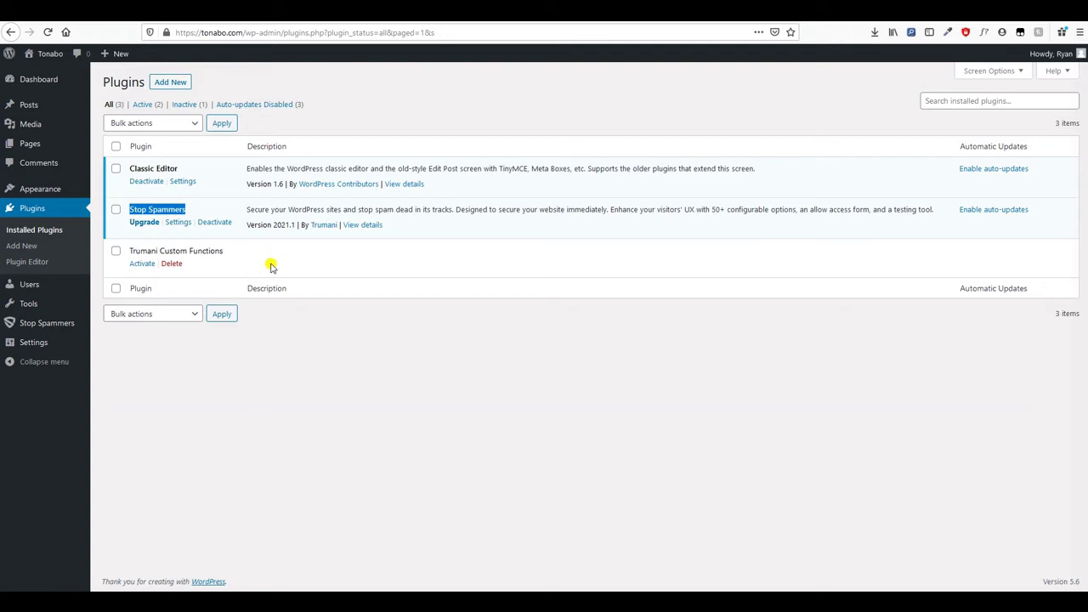
click(170, 82)
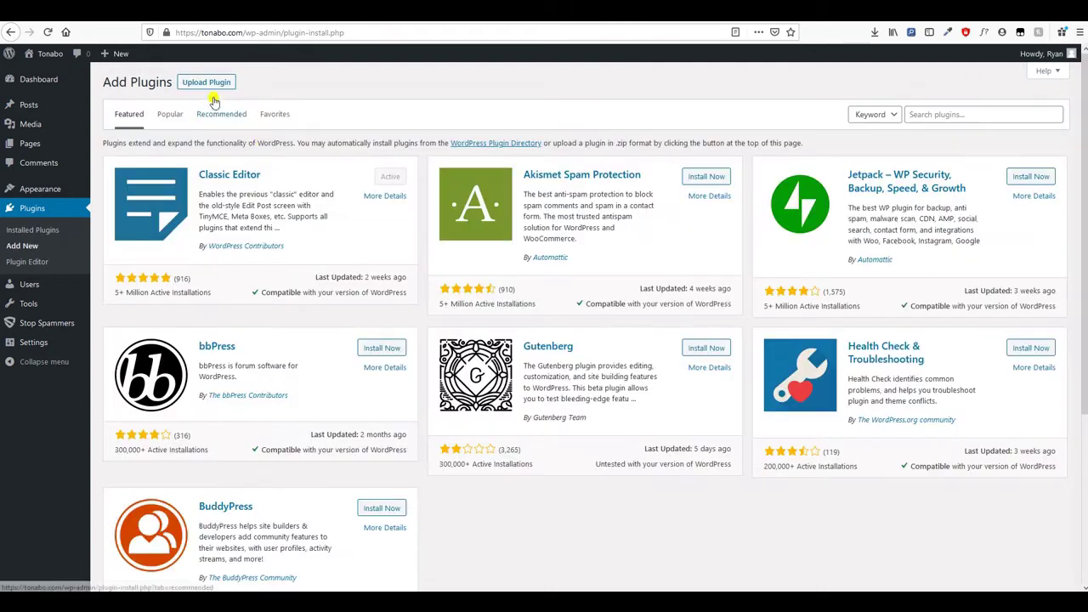
click(210, 90)
click(491, 186)
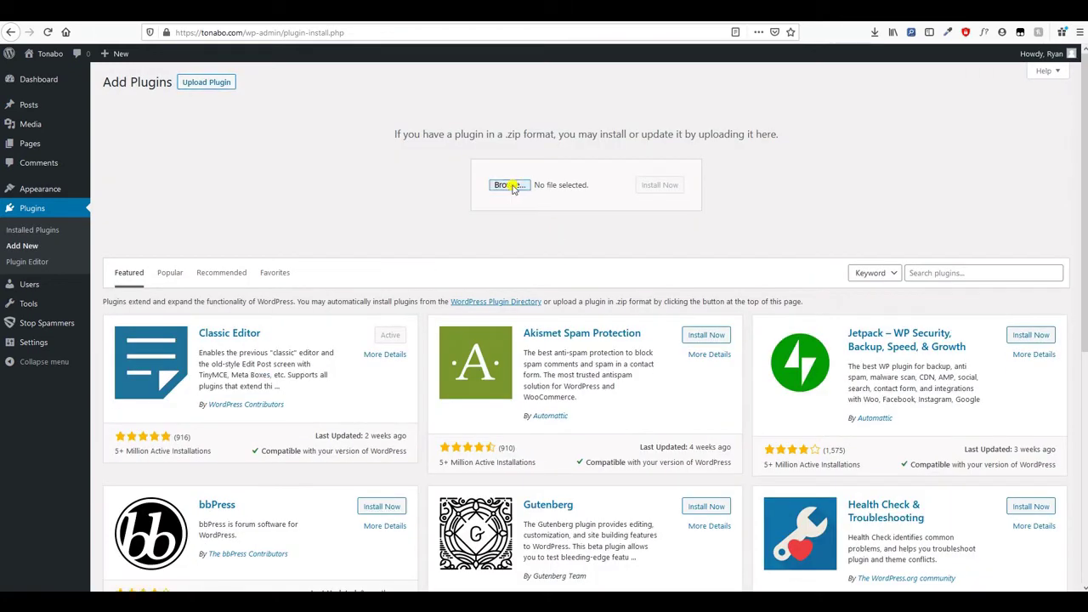
double_click(213, 119)
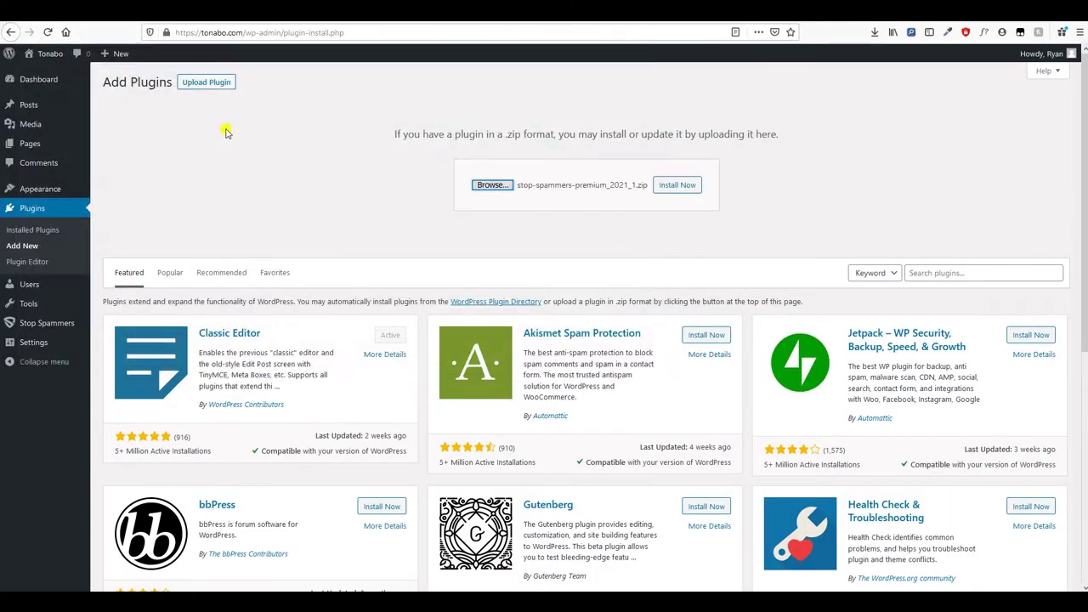
click(673, 195)
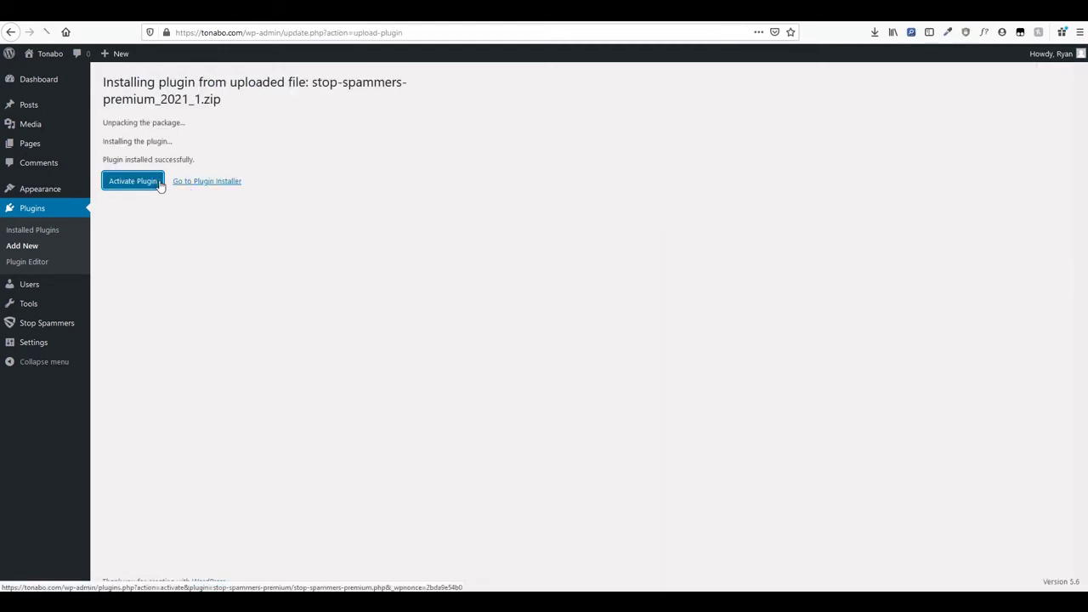
click(159, 188)
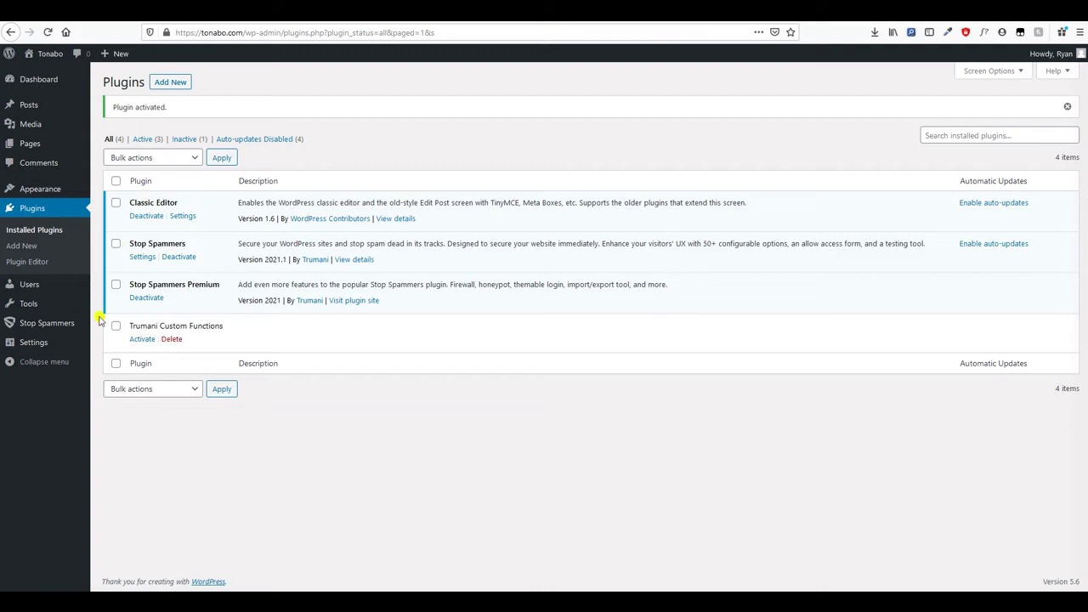
Check the Stop Spammers license key settings and open the plugin's Premium Features page
mouse_move(82, 328)
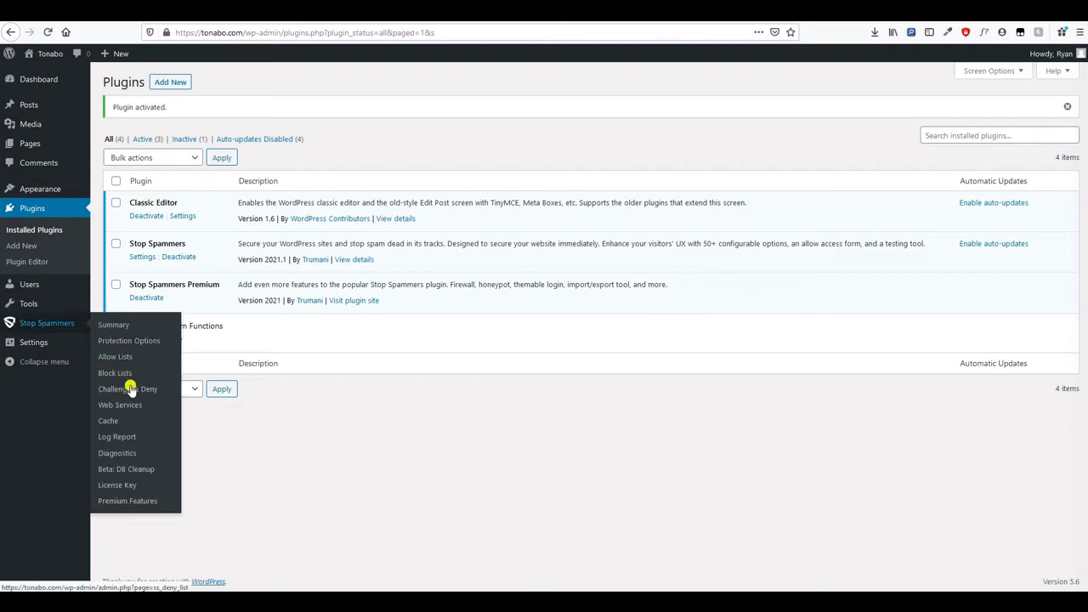
click(121, 486)
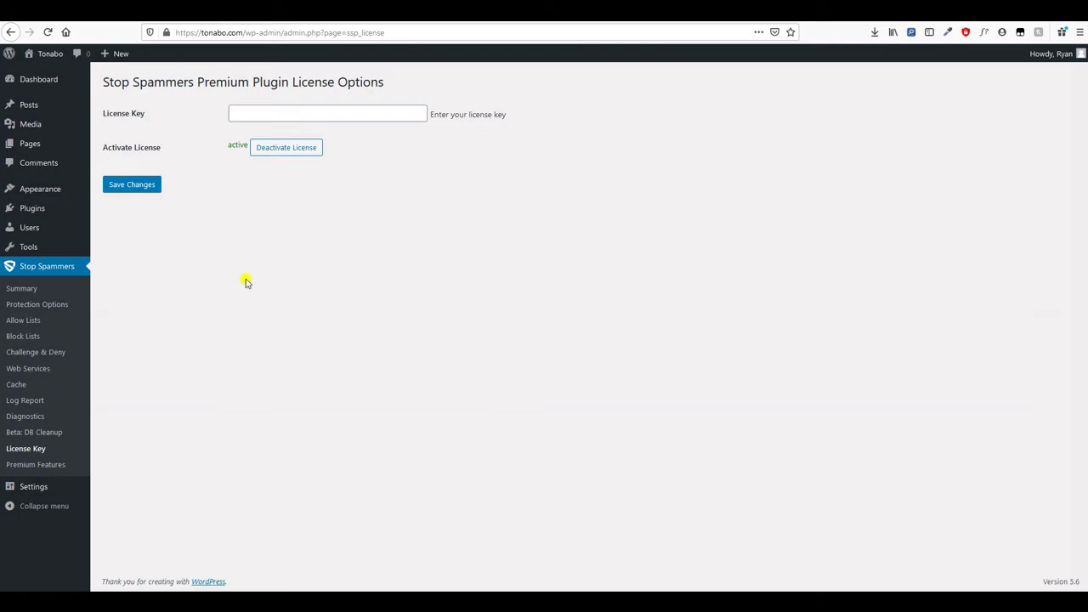
click(28, 467)
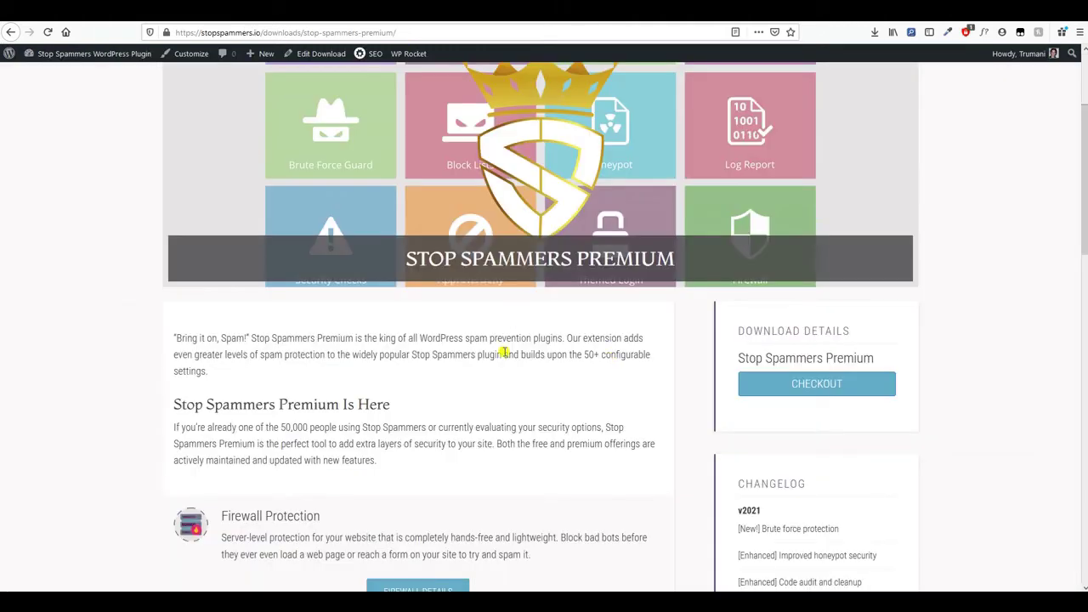
Examine the firewall section of the Stop Spammers Premium product page and read its Firewall Protection article
scroll(501, 352, down, 2)
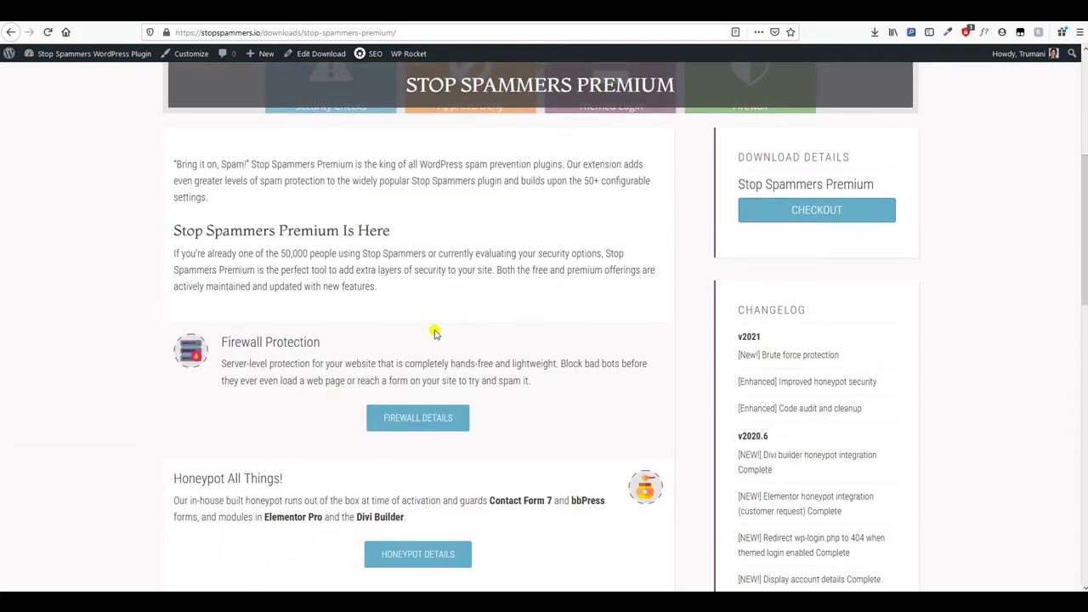
click(396, 420)
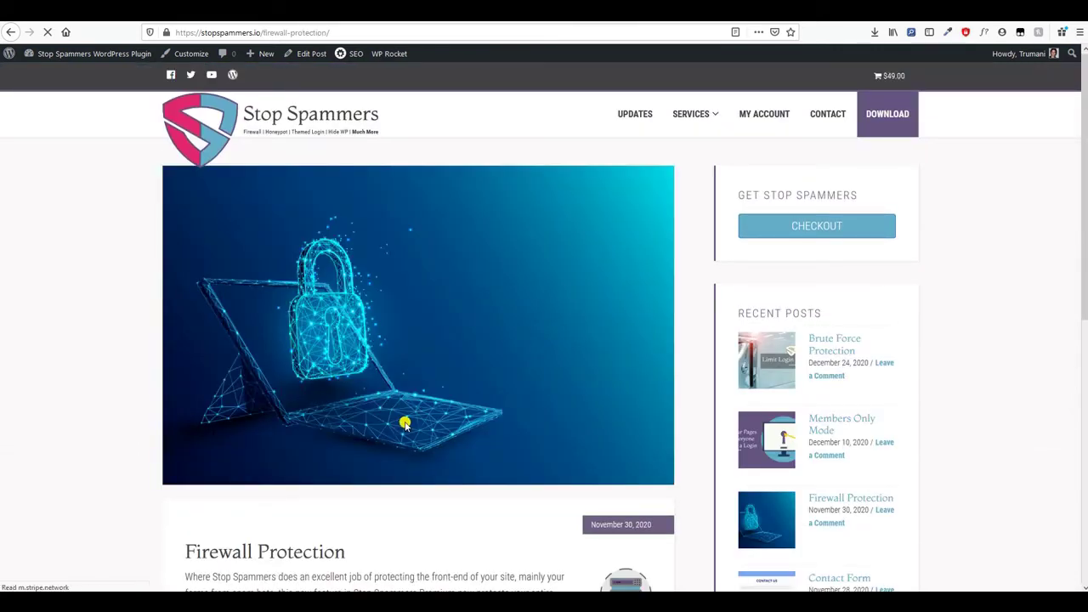
scroll(51, 337, down, 2)
scroll(201, 389, down, 2)
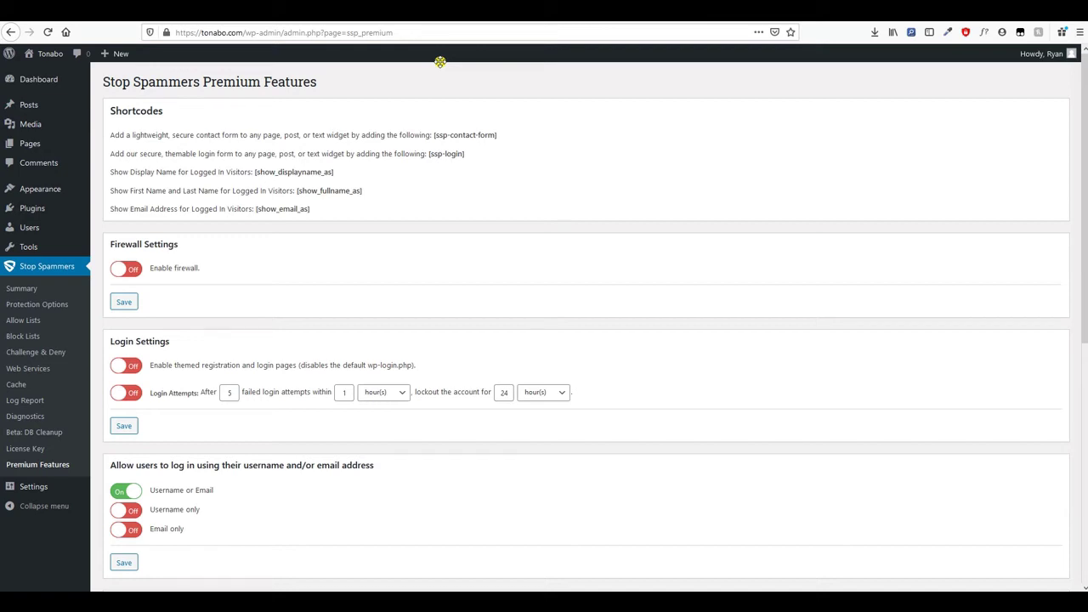
Copy the [ssp-contact-form] shortcode into the Tonabo page's content, update the page and view it on the site
drag(513, 143, 434, 137)
right_click(435, 136)
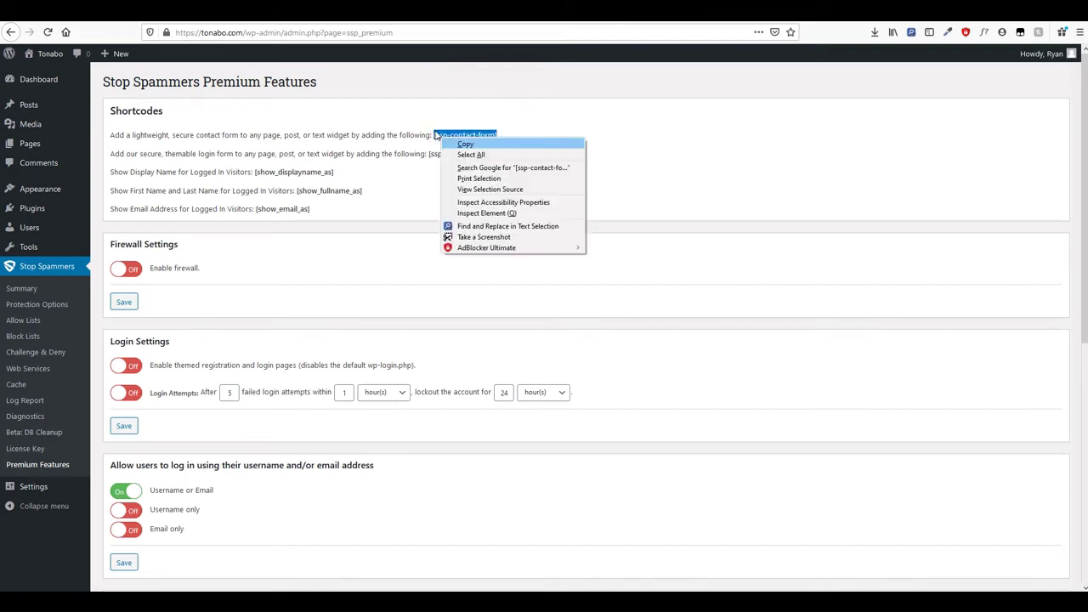
click(459, 146)
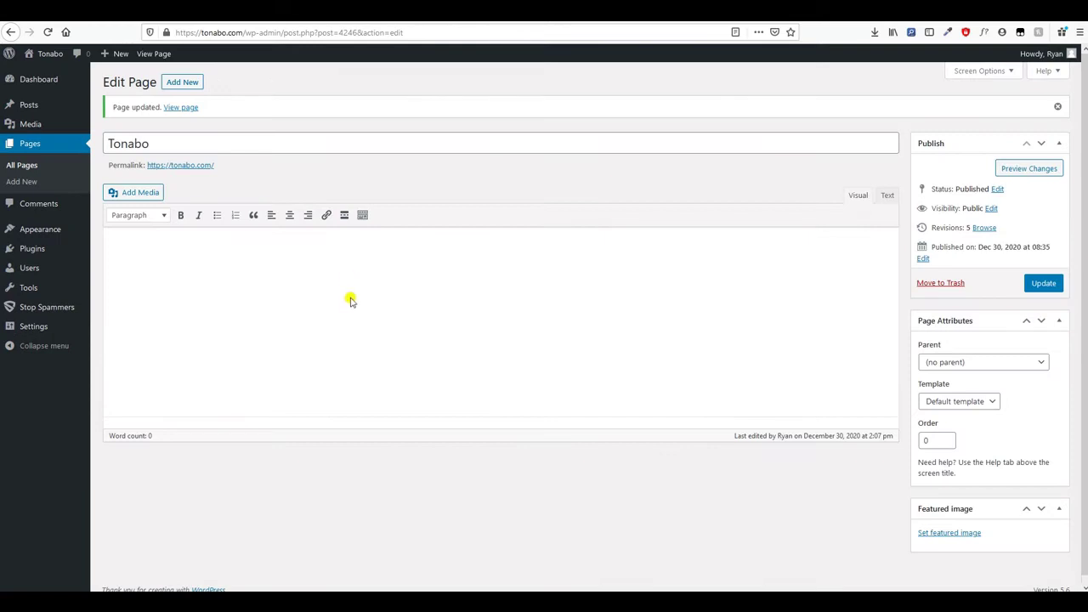
click(352, 303)
key(ctrl+v)
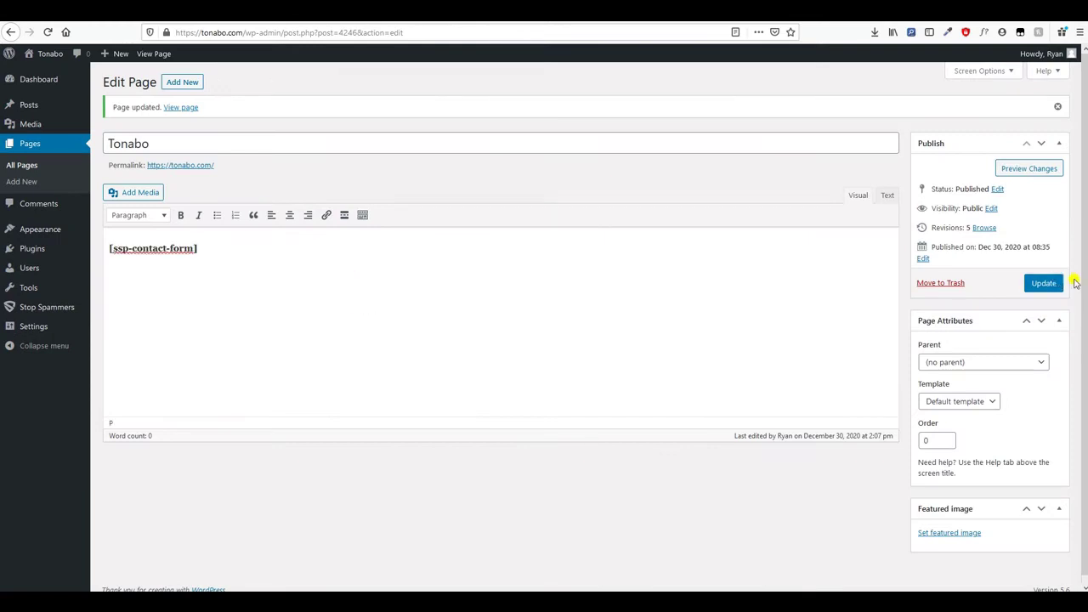
click(1048, 284)
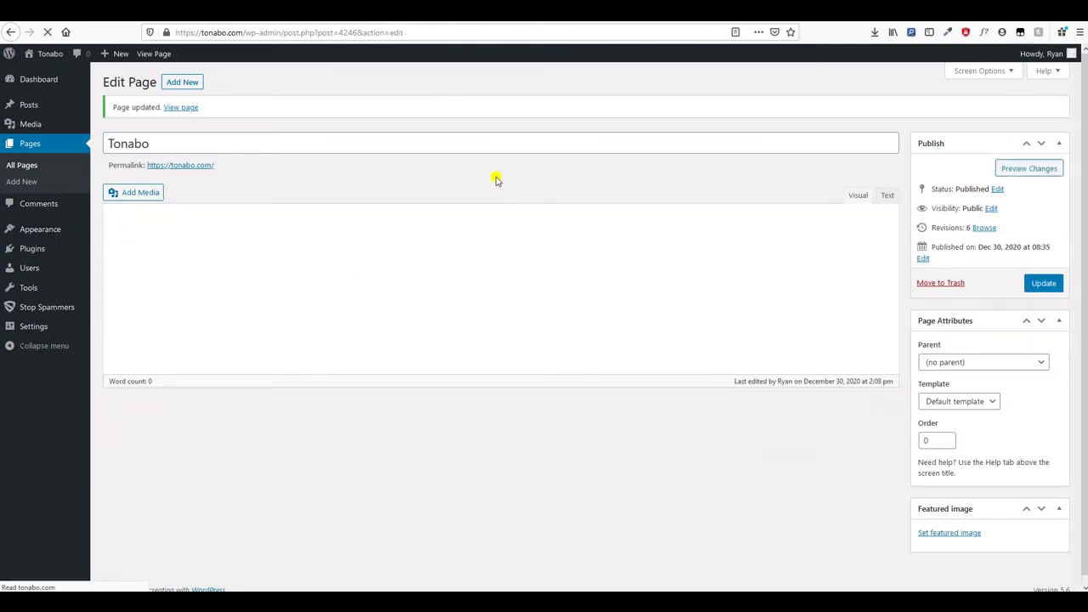
click(445, 14)
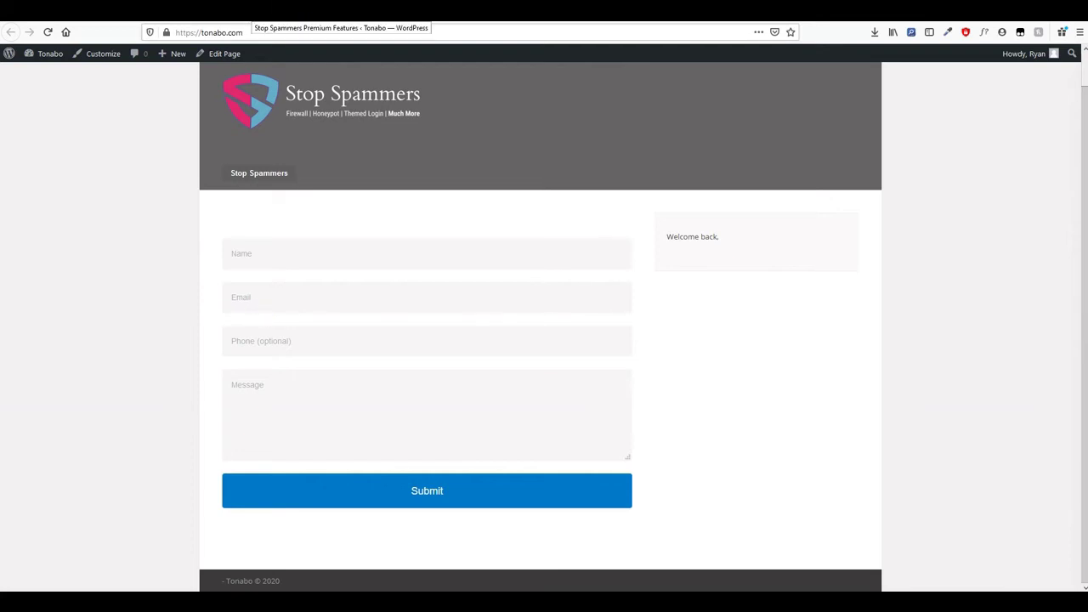
Publish a new page titled "login" containing the copied [ssp-login] shortcode and load tonabo.com/login/ in the other browser
click(281, 12)
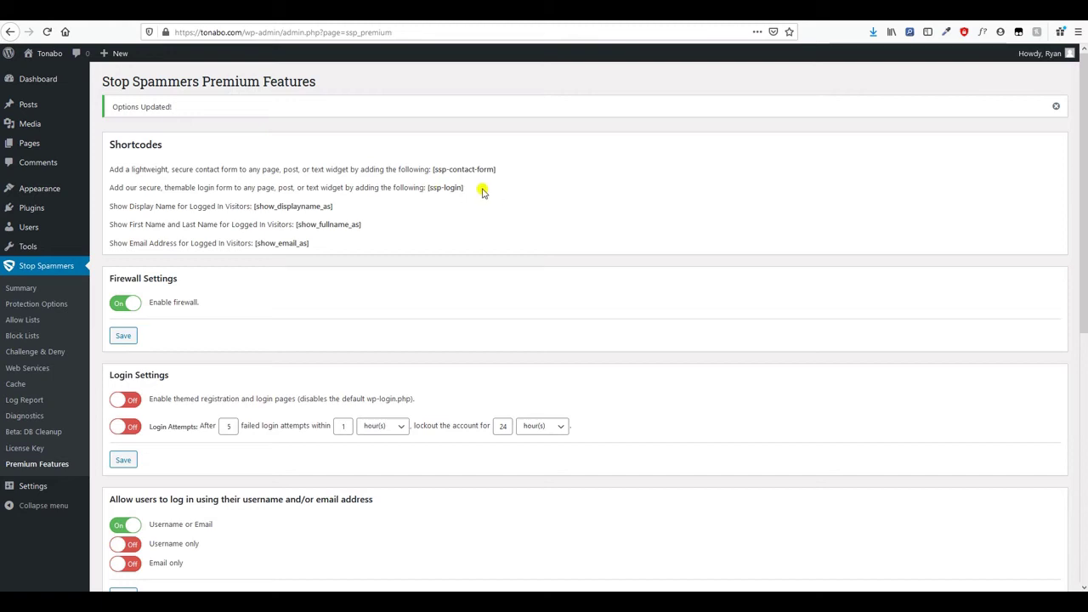
drag(470, 197, 428, 188)
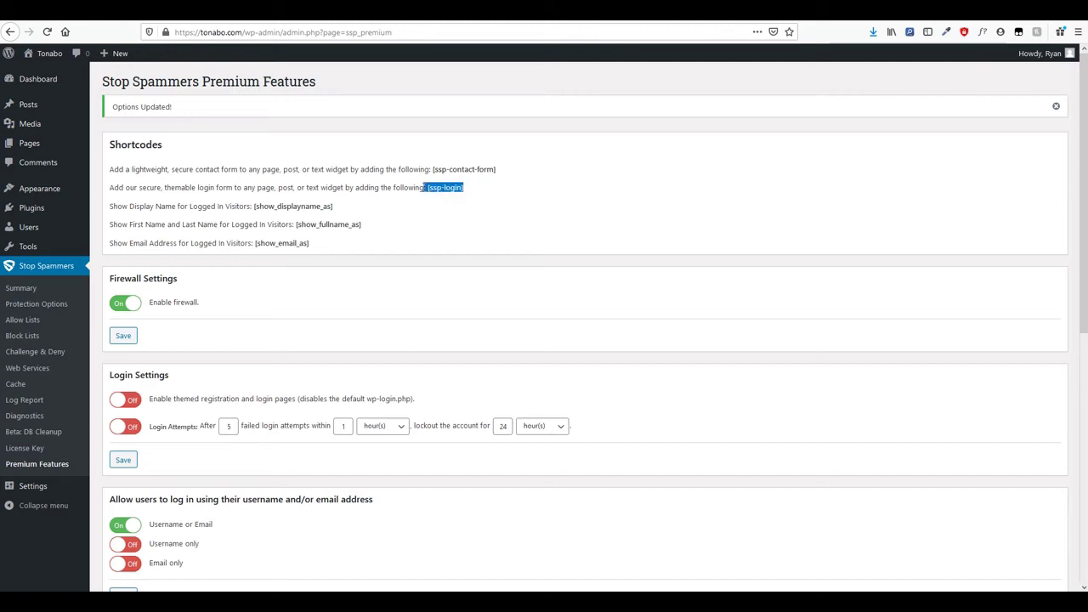
right_click(427, 191)
click(441, 198)
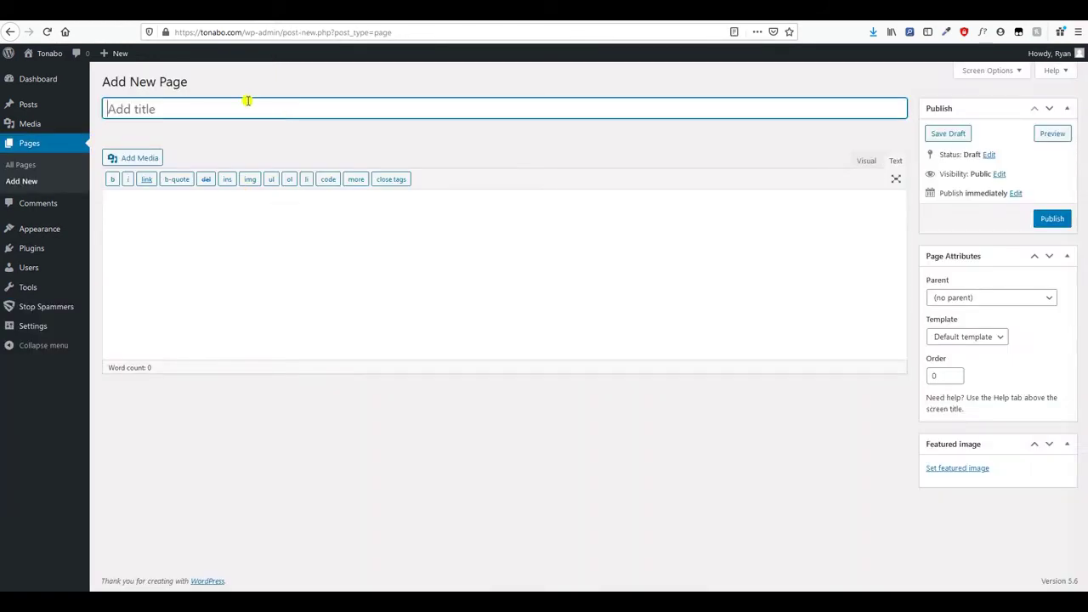
text(login)
click(265, 243)
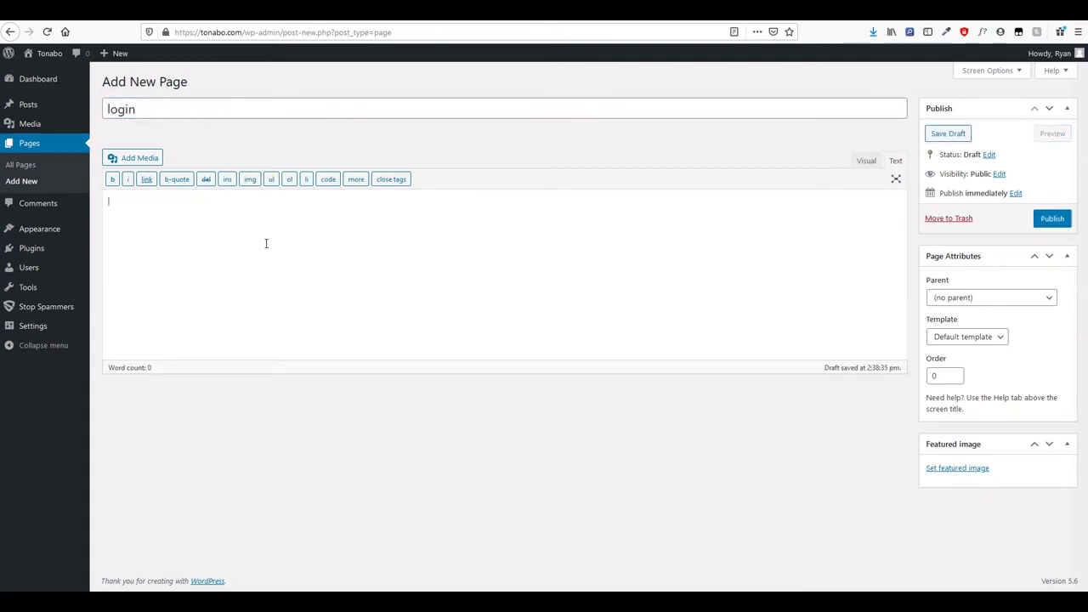
key(ctrl+v)
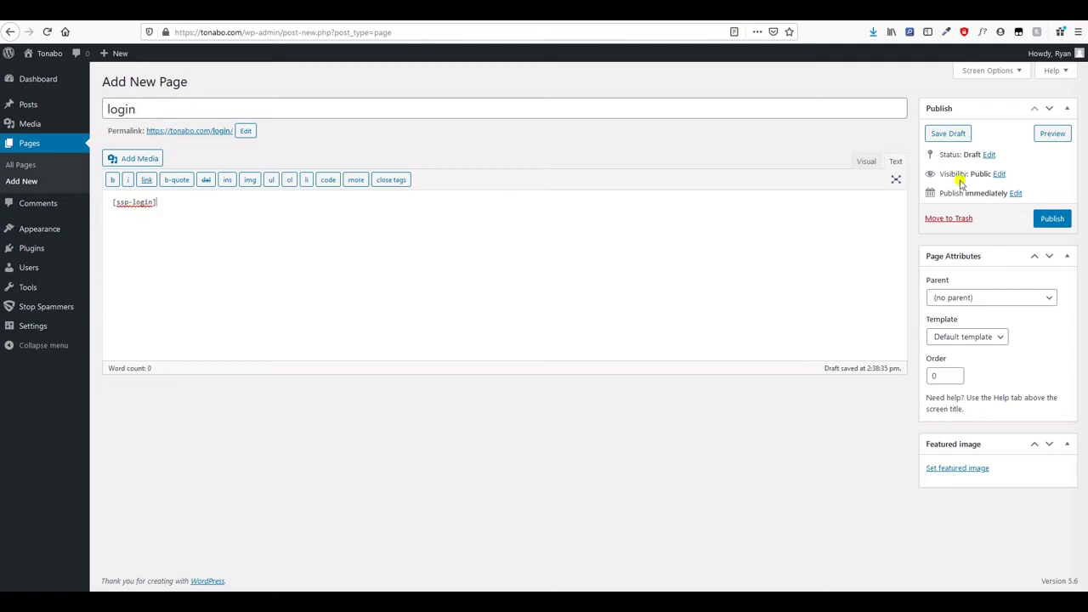
click(1058, 218)
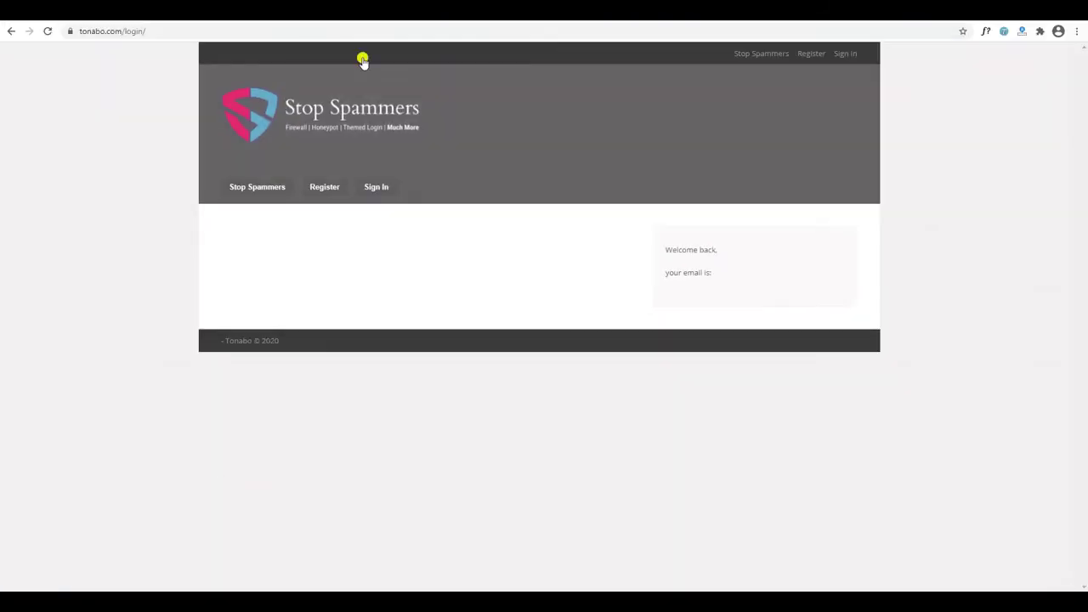
click(179, 34)
key(Return)
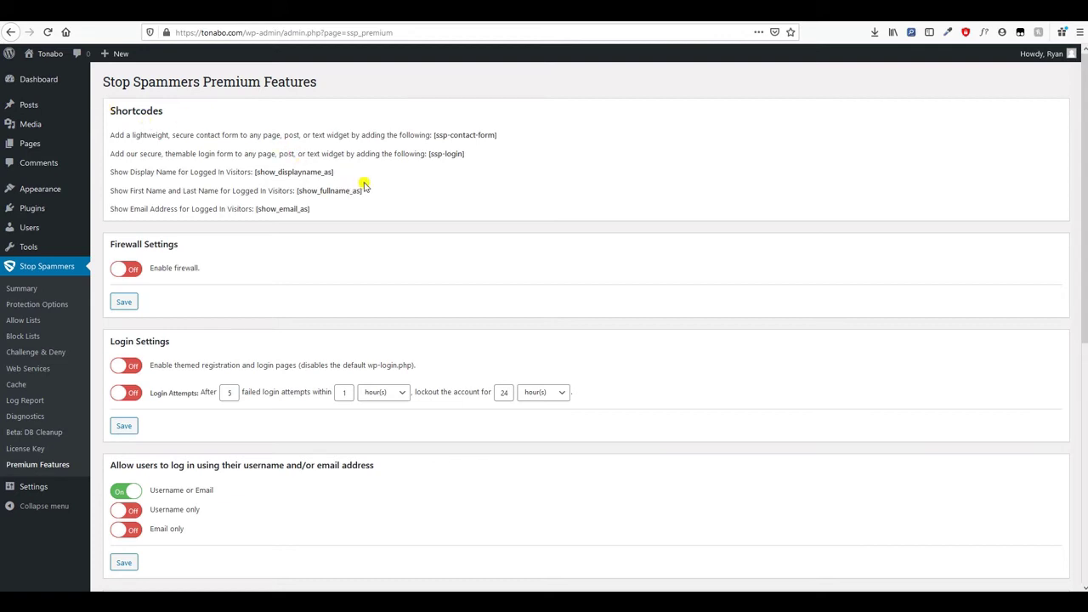
Copy the [show_displayname_as] shortcode and insert it after "Welcome back," in the Main Sidebar text widget
drag(365, 194, 255, 173)
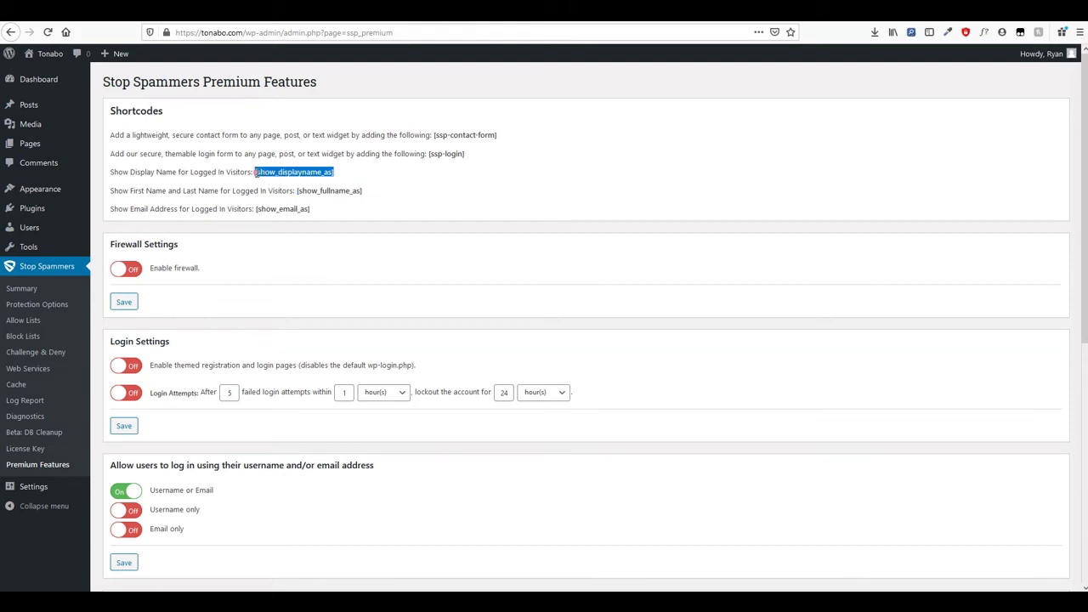
click(336, 12)
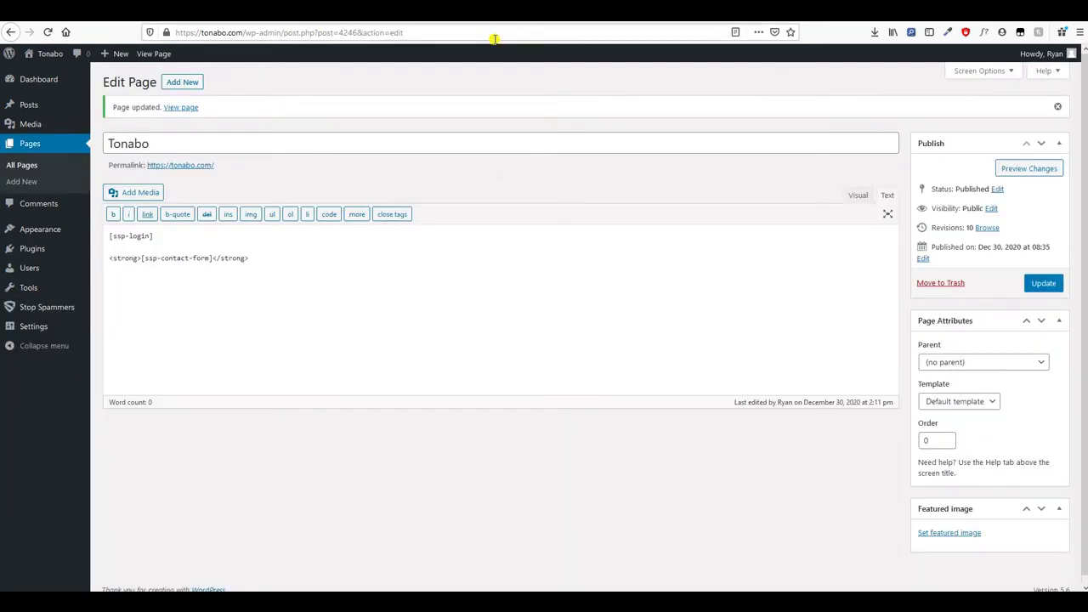
click(574, 17)
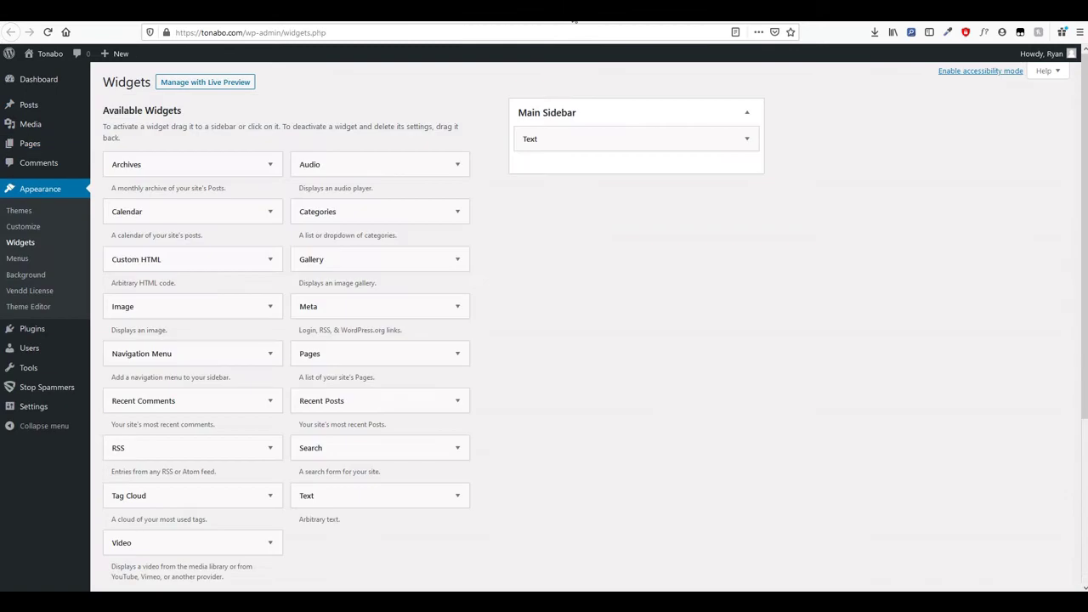
click(747, 140)
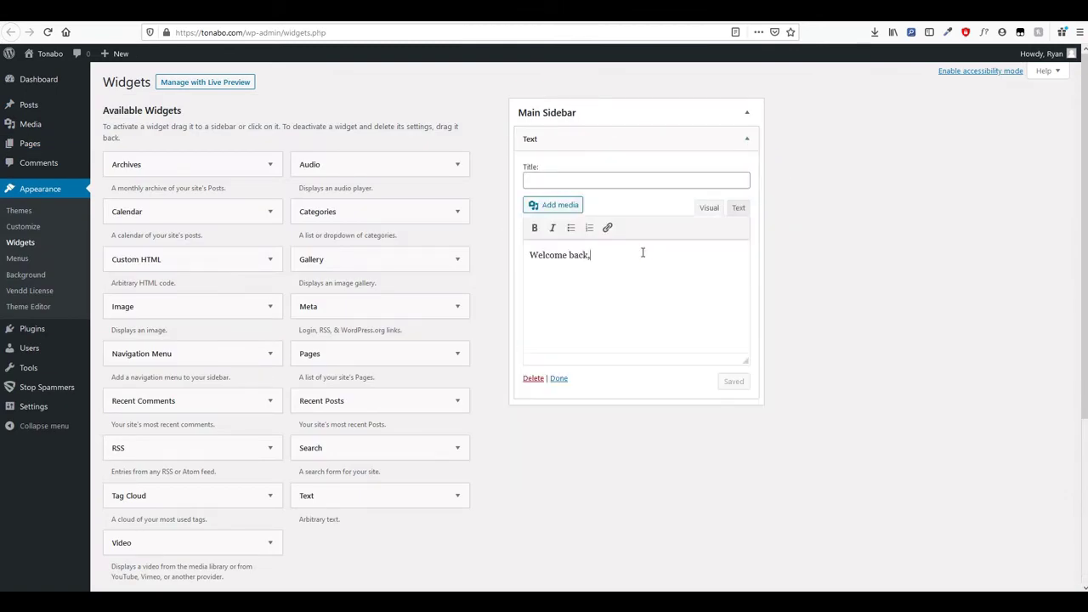
click(647, 256)
key(ctrl+v)
key(Return)
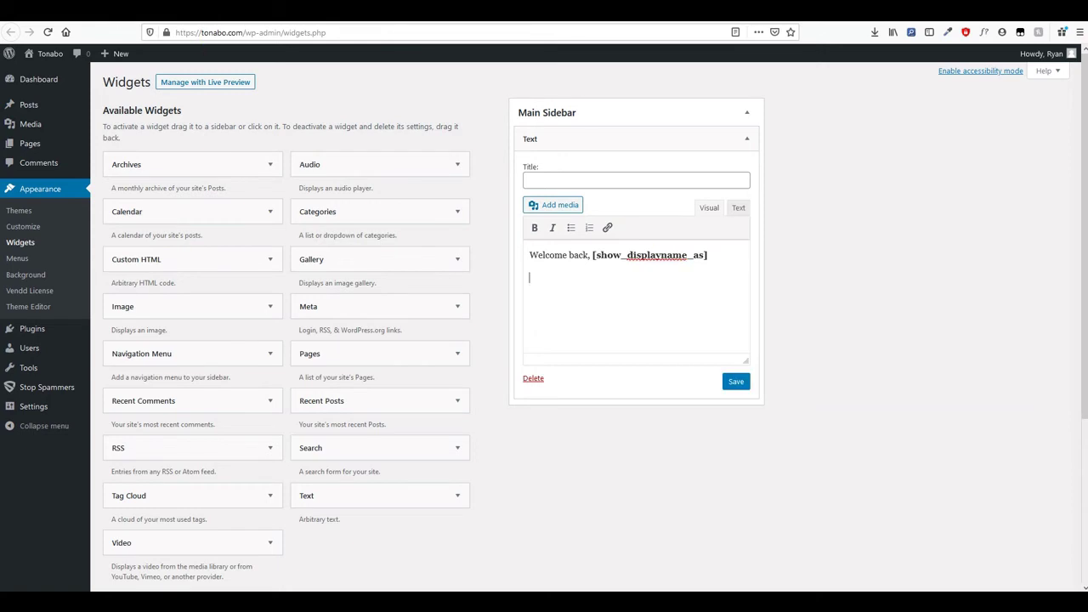
Add the line "your email is:" followed by the [show_email_as] shortcode to the text widget, save it and reload the site's home page
text(your )
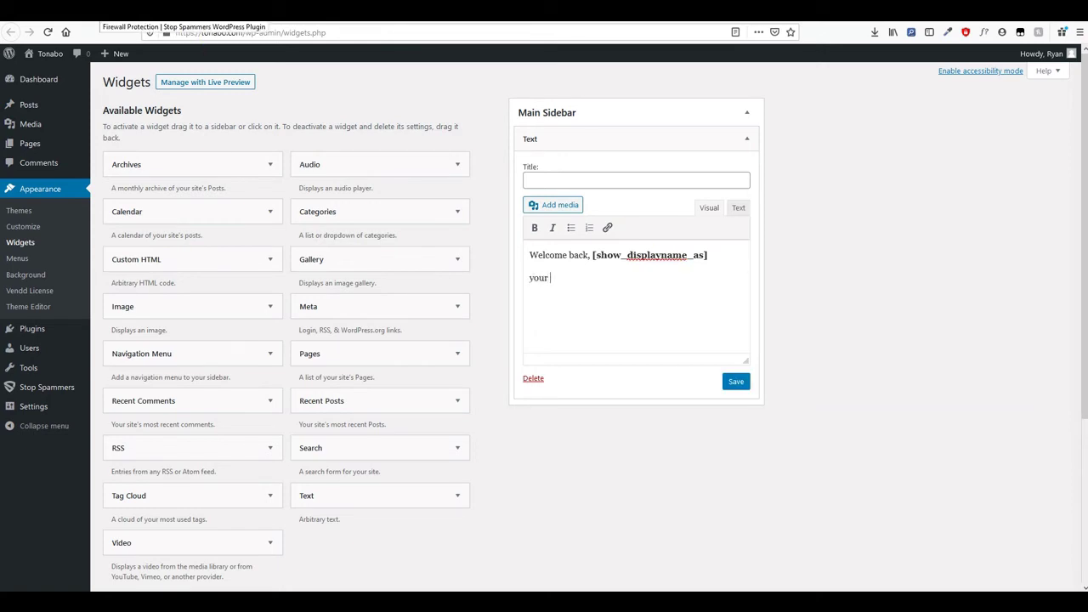
text(email is:)
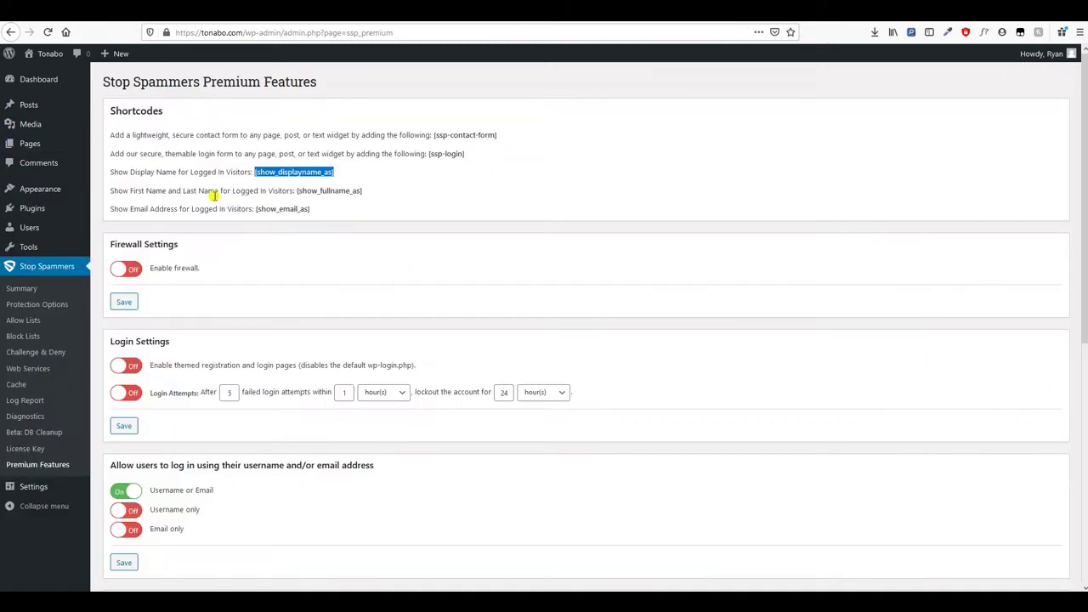
drag(311, 208, 256, 208)
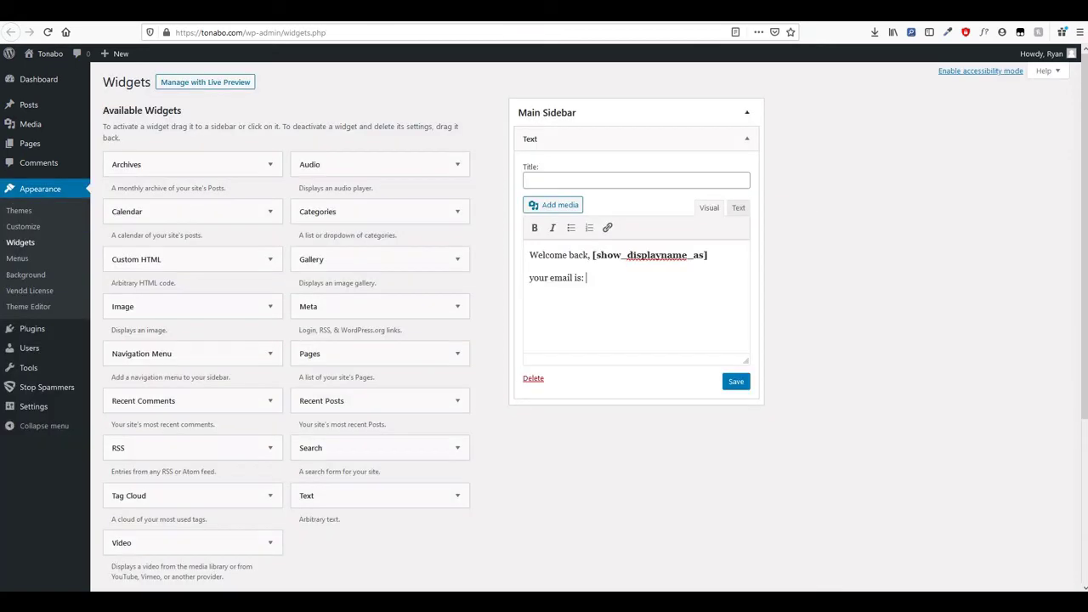
key(ctrl+v)
click(736, 383)
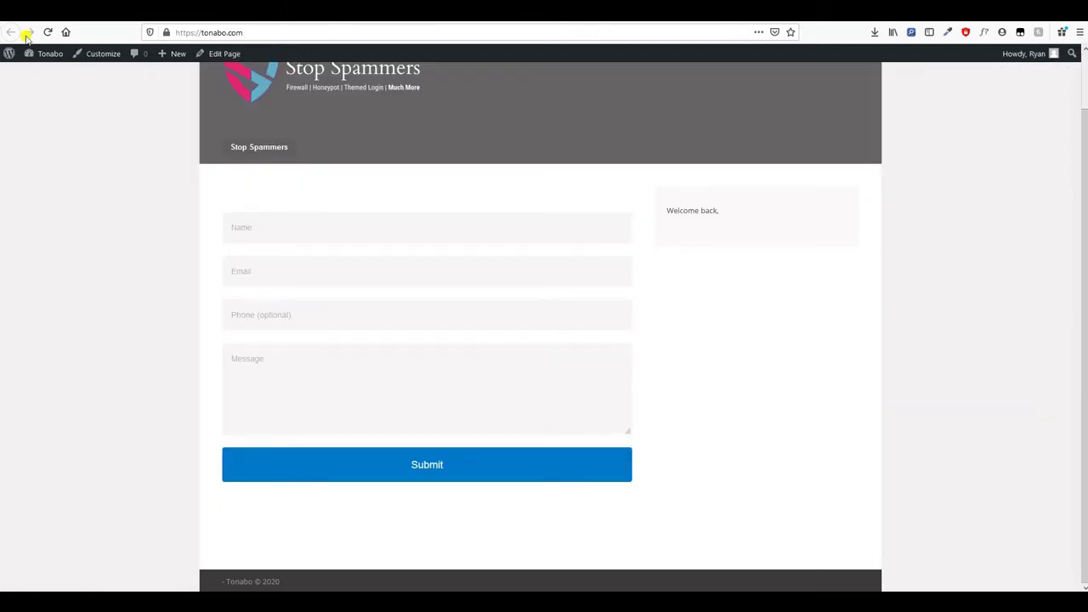
click(46, 33)
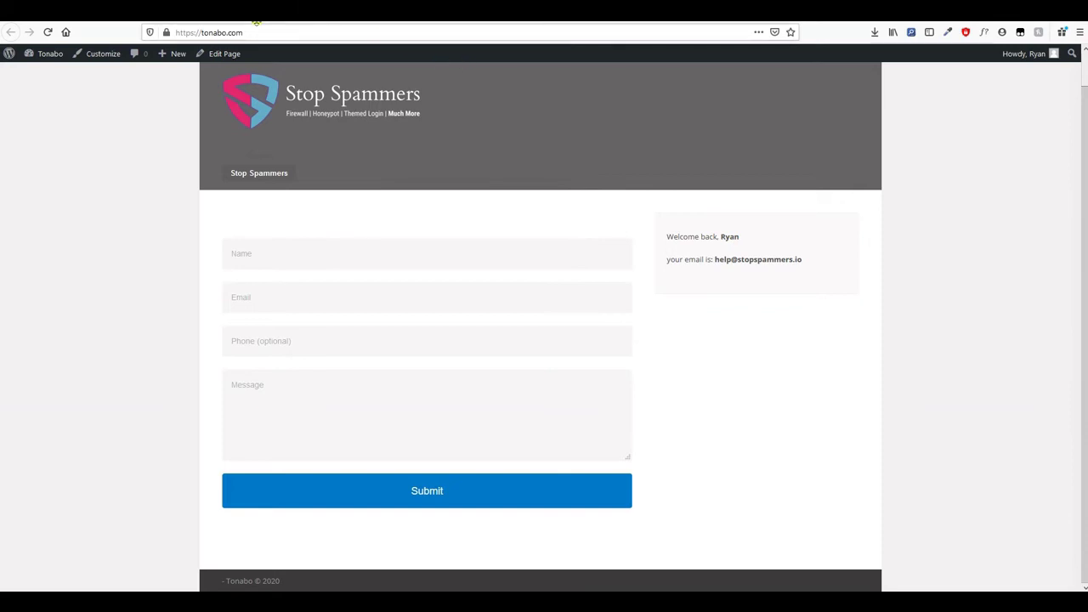
Enable themed registration and login pages in the premium features, save, and load tonabo.com/wp-login.php in the other browser
click(110, 13)
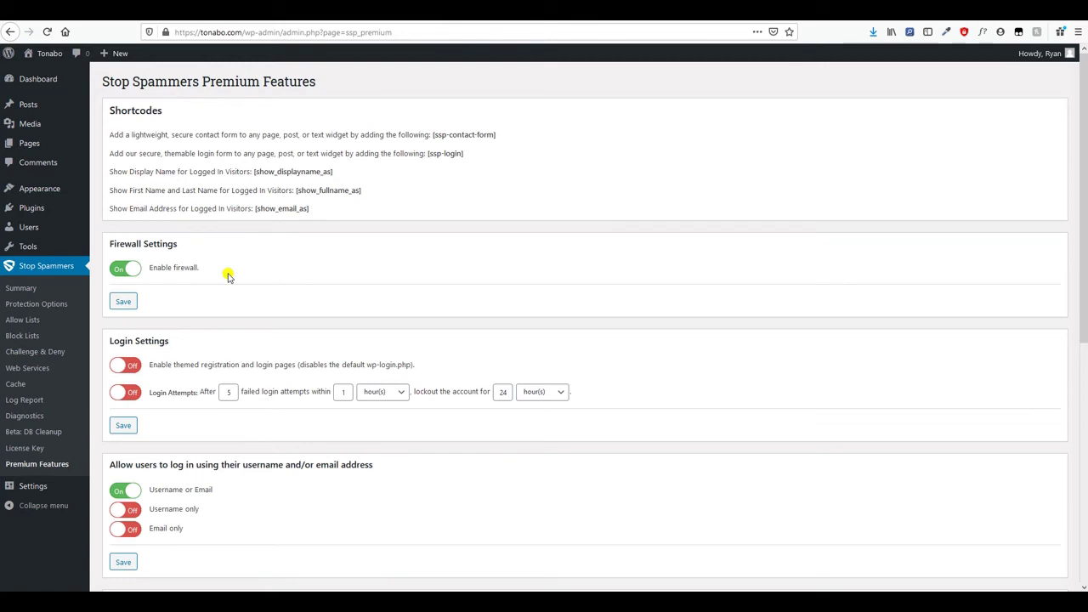
click(126, 365)
click(123, 427)
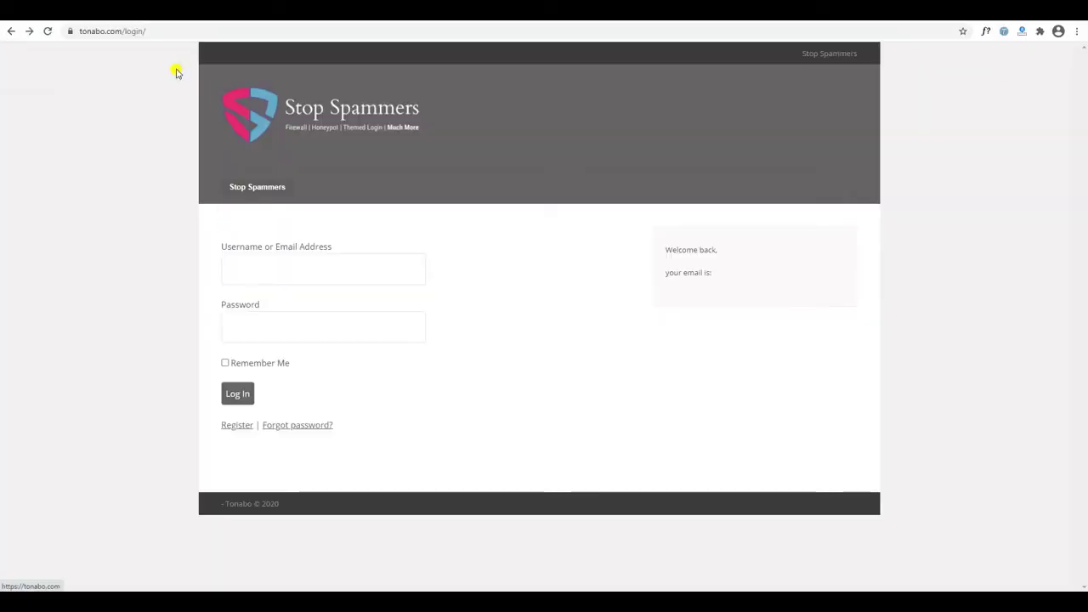
drag(124, 32, 182, 42)
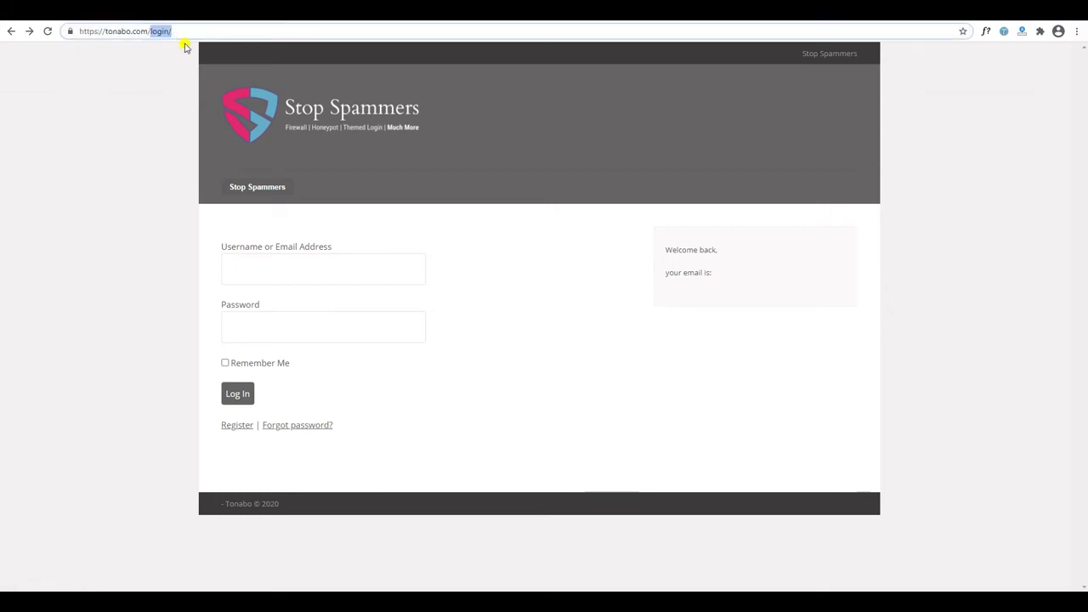
text(wp-login.php)
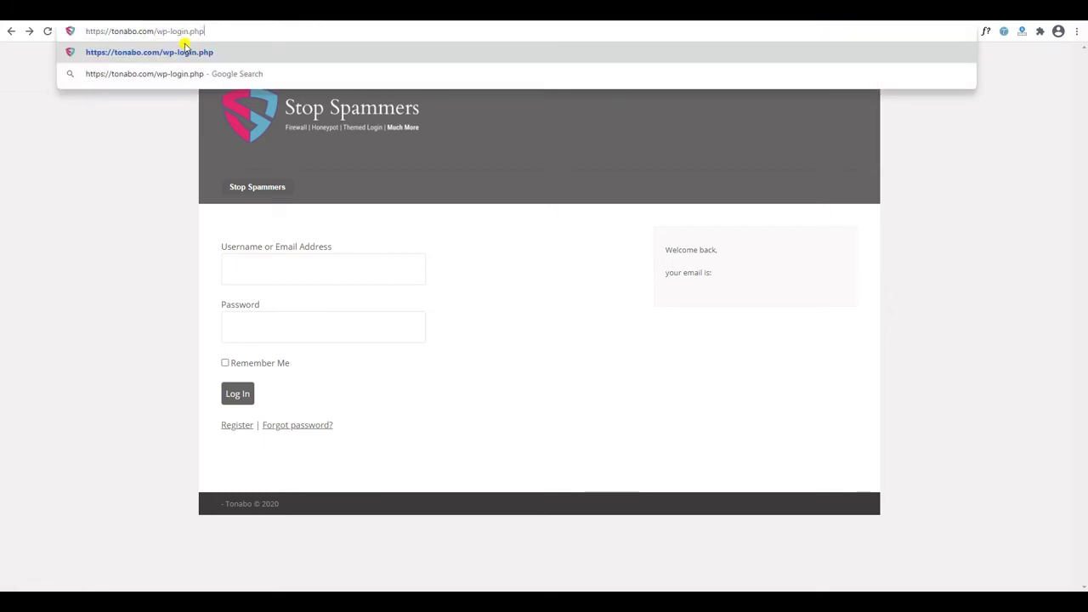
key(Return)
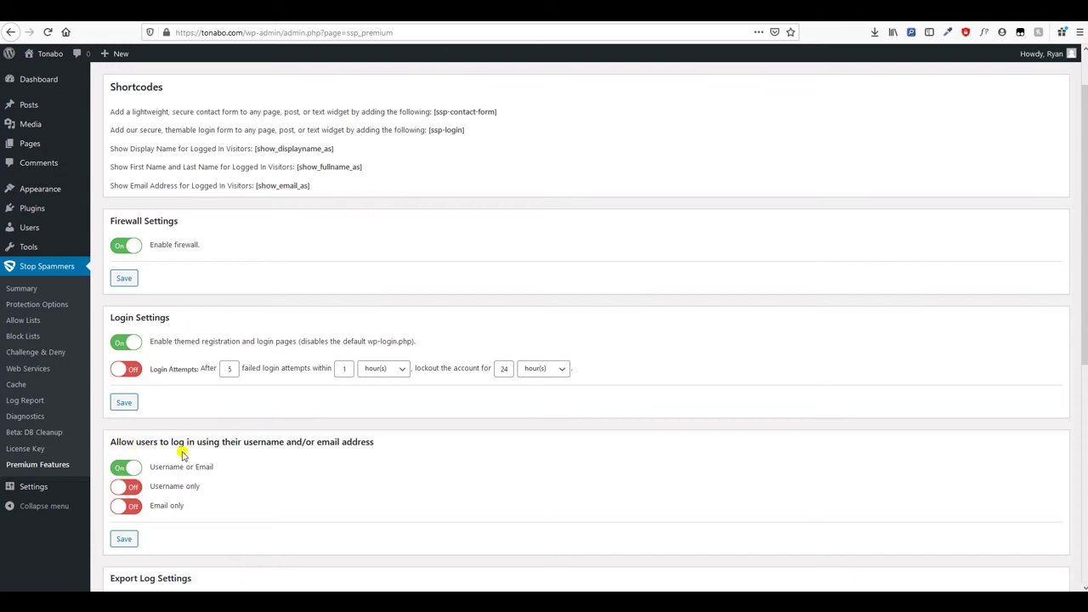
Restrict user login to "Email only", save, reload the login page in the other browser to check the form, and return to the premium features
click(134, 508)
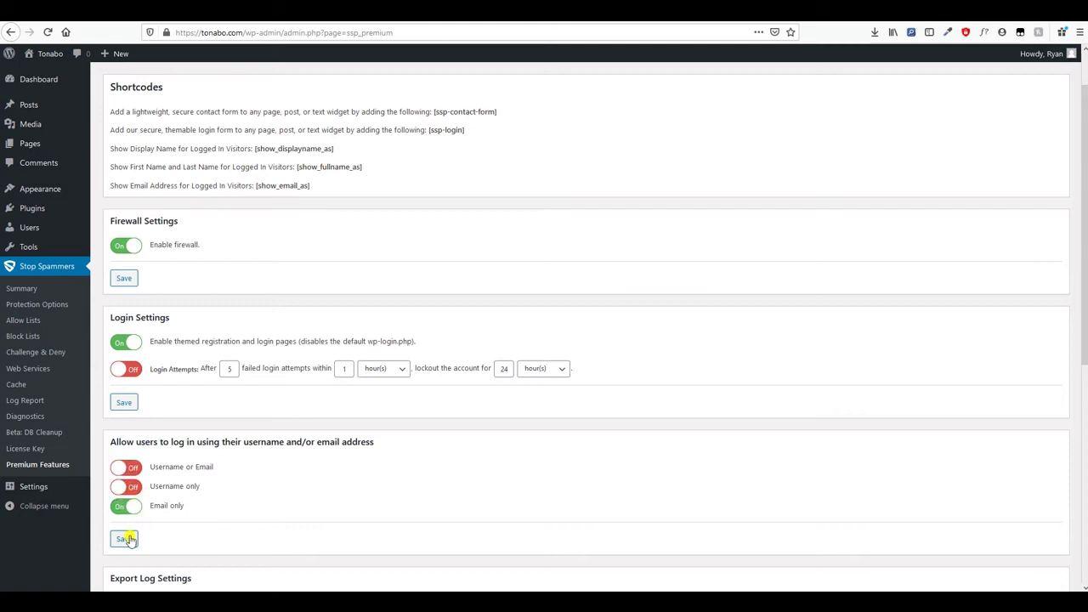
click(124, 538)
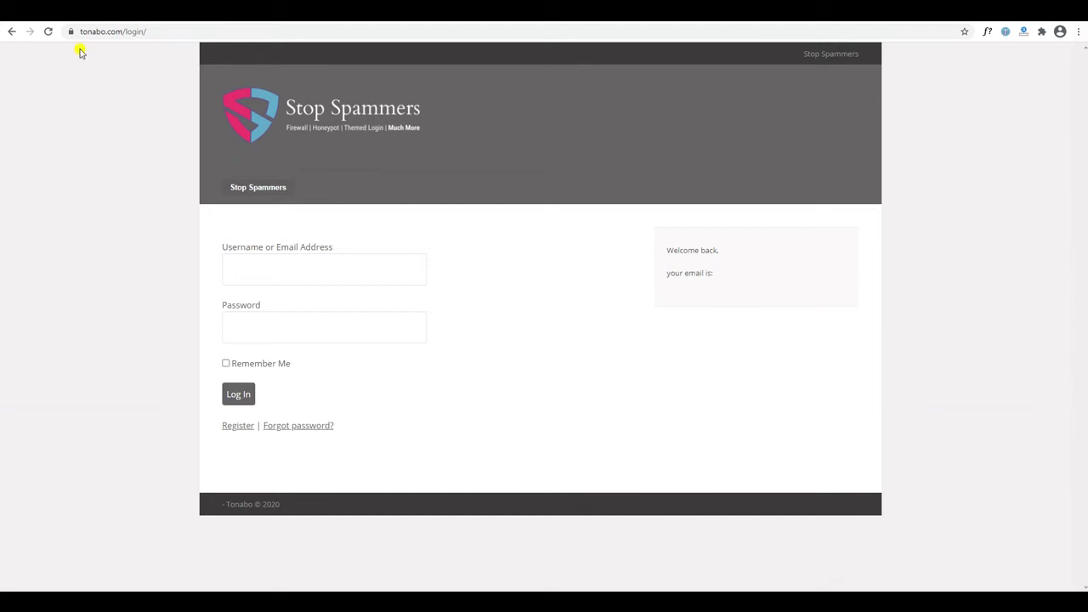
click(48, 31)
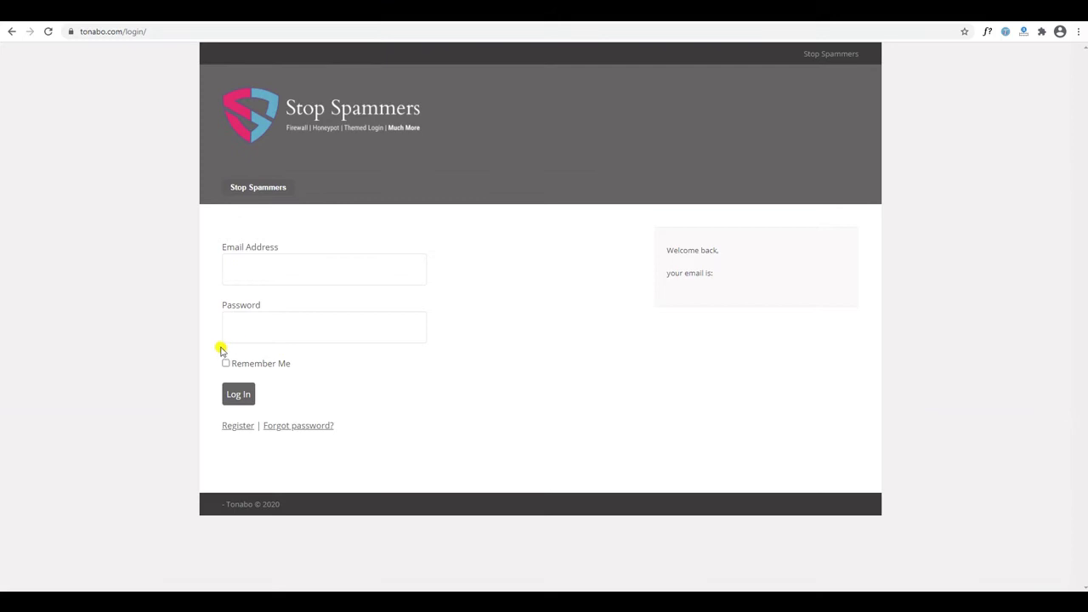
mouse_move(180, 602)
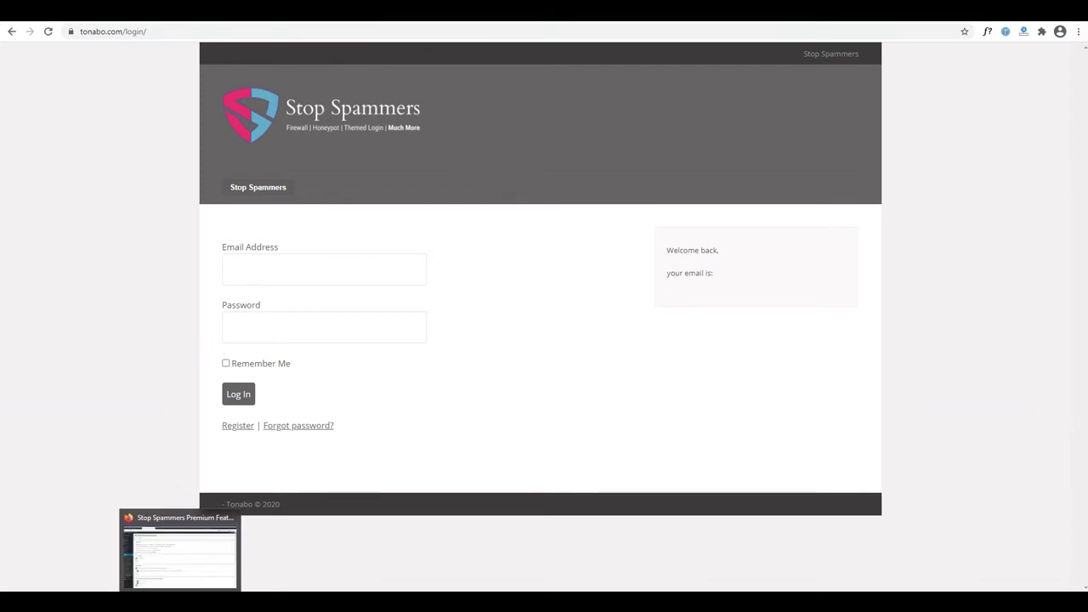
click(179, 557)
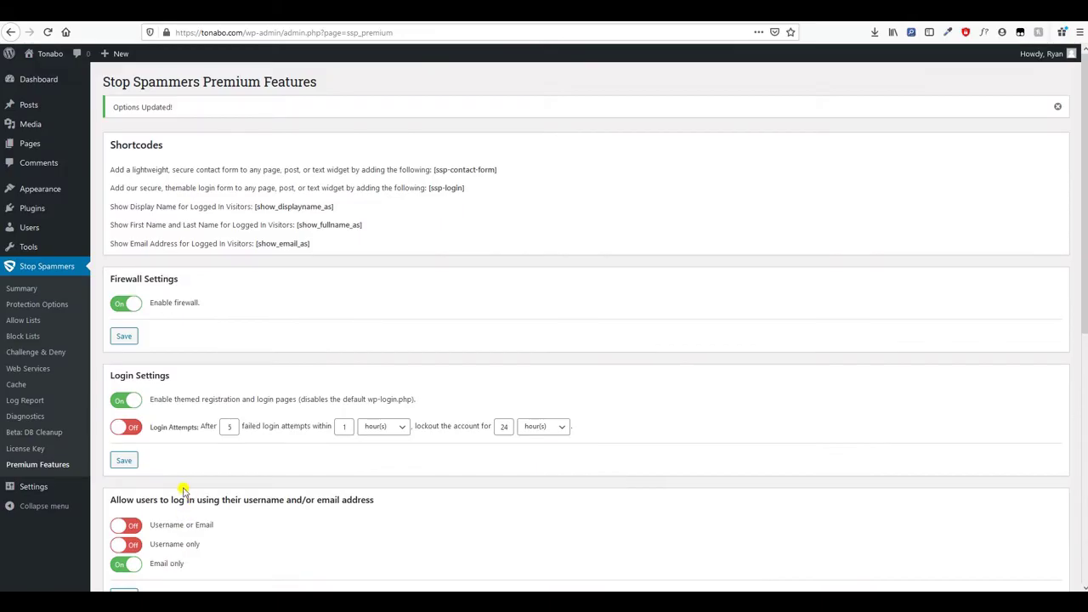
Try out the Login Attempts option and point out its failed-attempt limit, time window and account lockout settings
scroll(183, 450, down, 1)
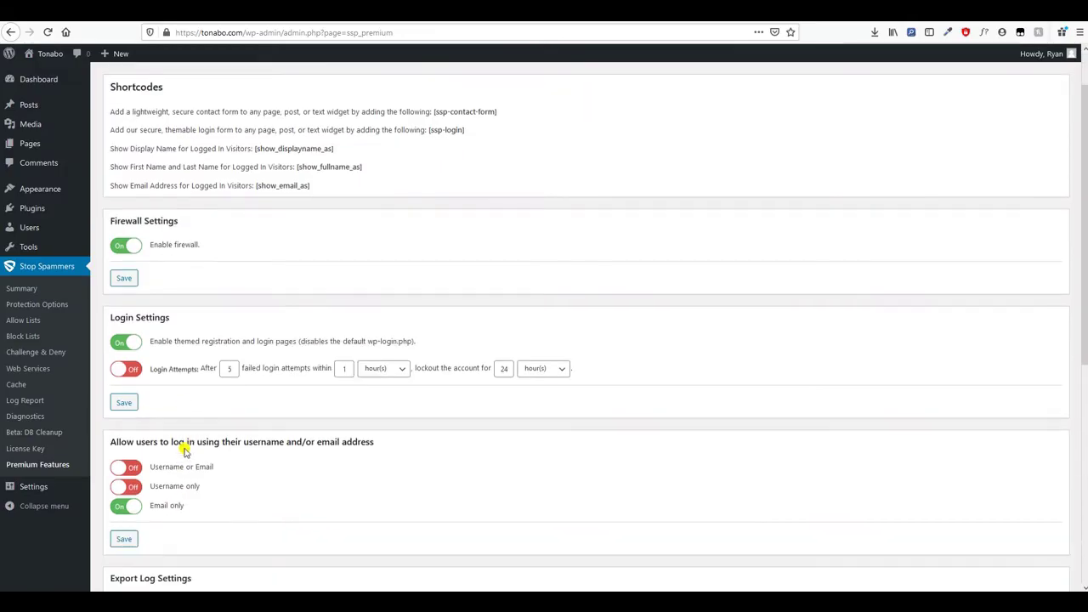
click(132, 374)
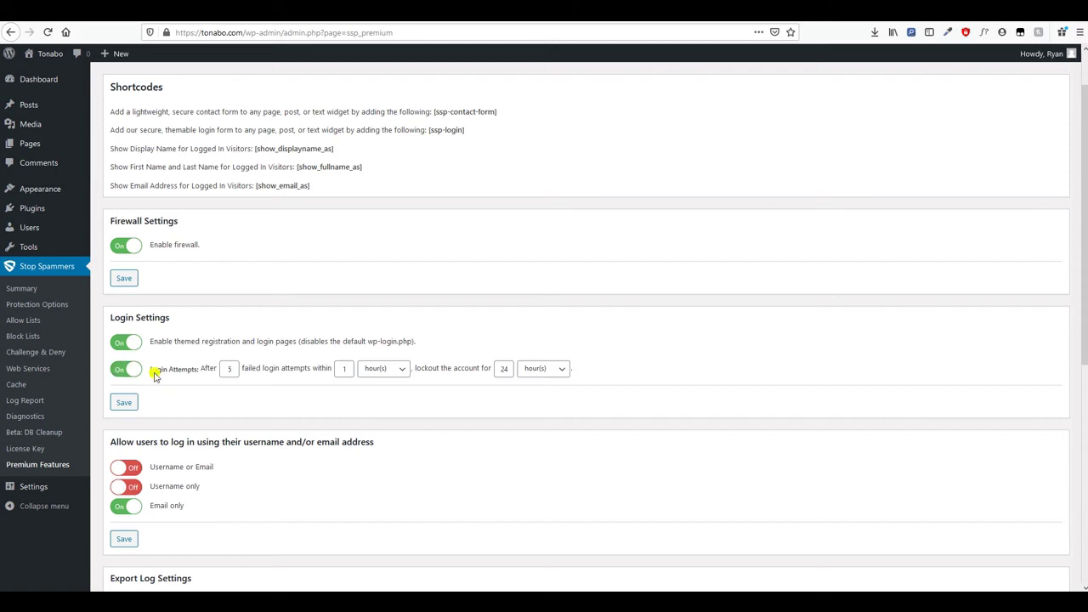
double_click(232, 370)
click(346, 370)
drag(422, 372, 481, 374)
click(486, 375)
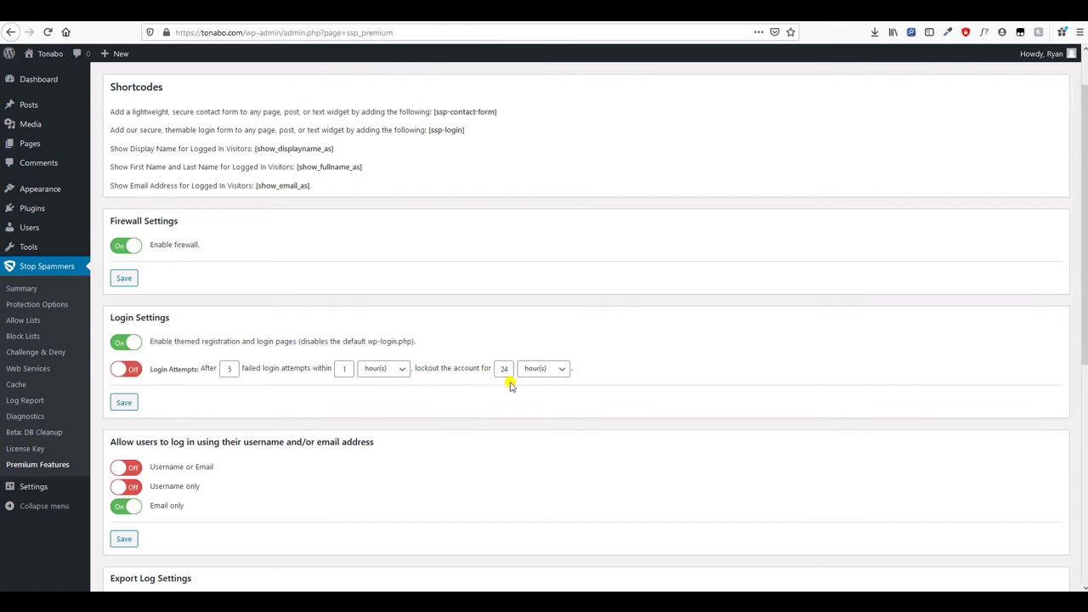
In a new tab, add the Stop Spammers items Log In, Log Out, Register and Log In/Log Out to the Top Right menu and save it
scroll(282, 329, down, 3)
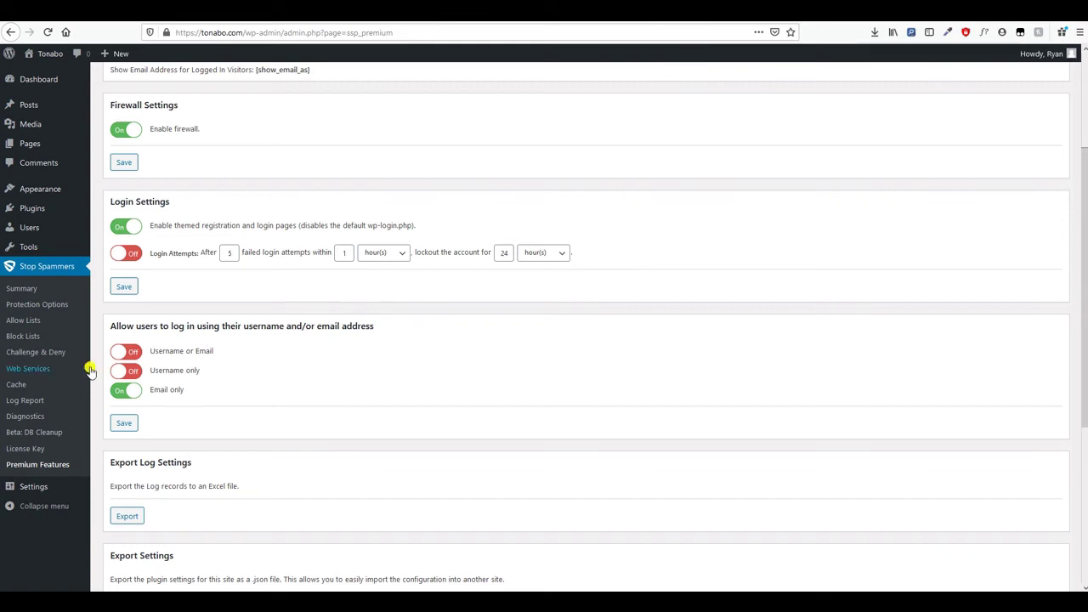
mouse_move(72, 190)
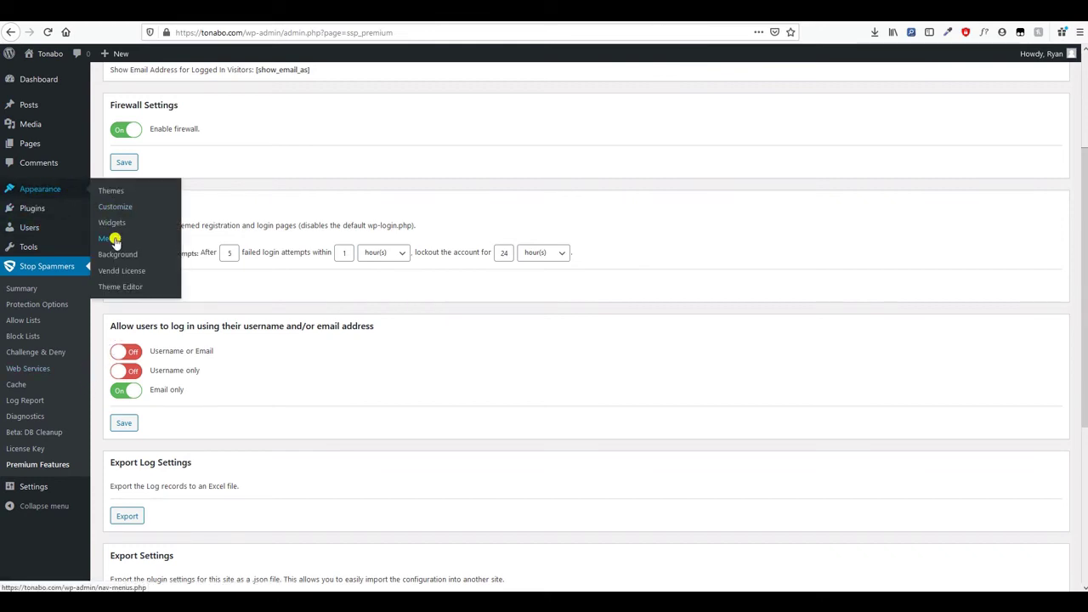
right_click(114, 240)
click(196, 177)
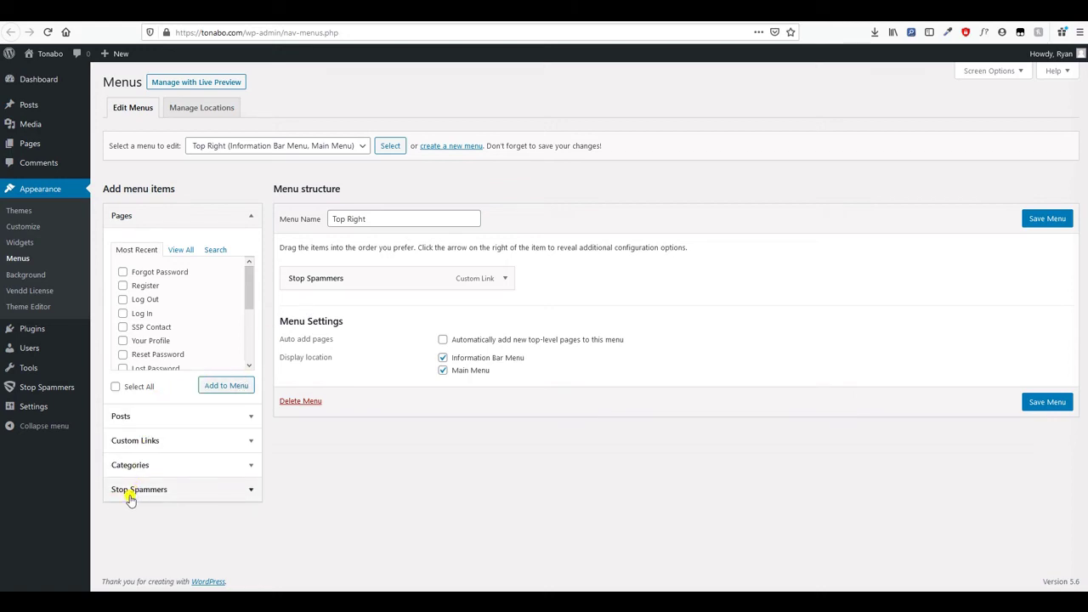
click(183, 498)
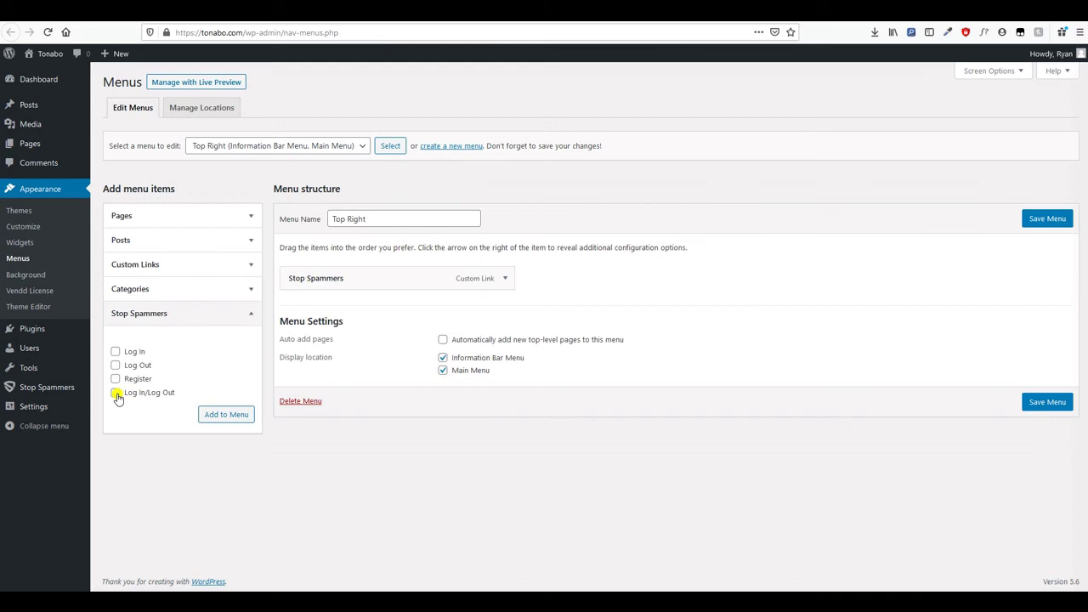
click(115, 365)
click(115, 379)
click(115, 392)
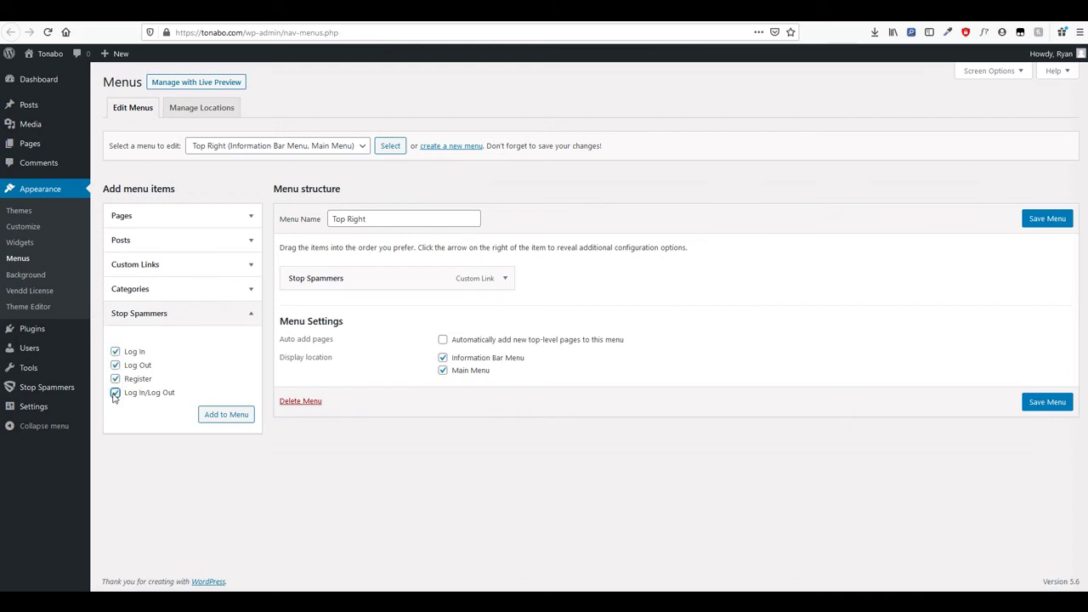
click(212, 415)
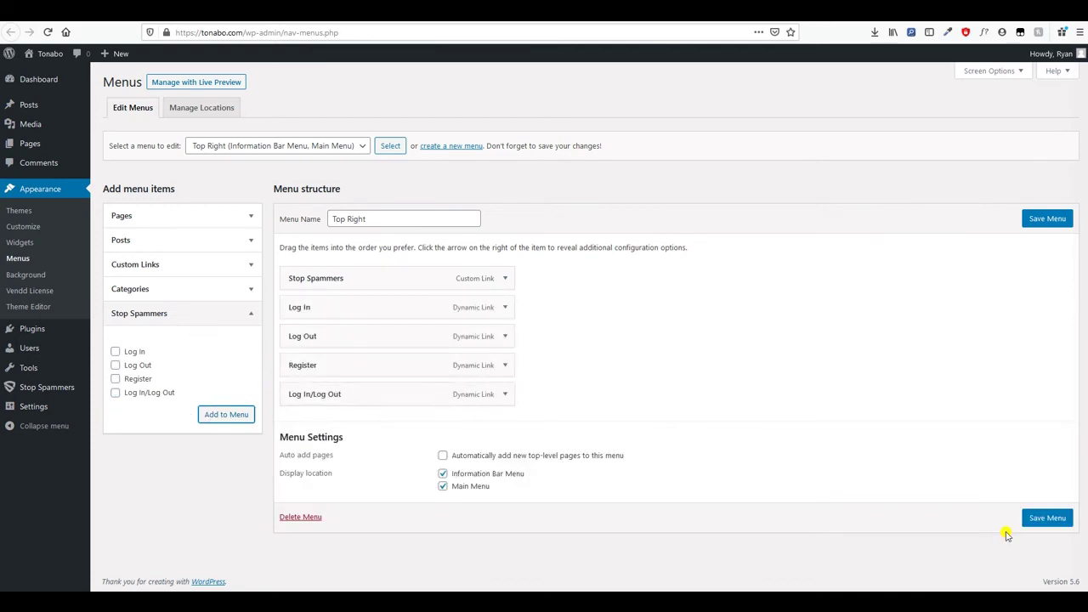
click(1062, 516)
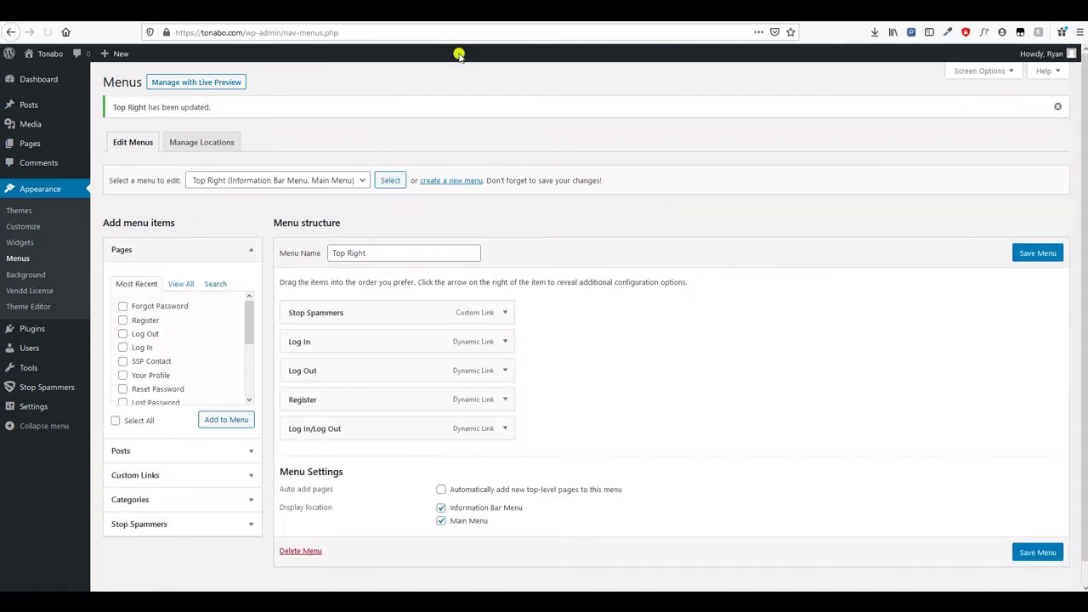
Check the updated menu on the site's home page while logged in, and on tonabo.com/login/ in the other browser while logged out
click(234, 20)
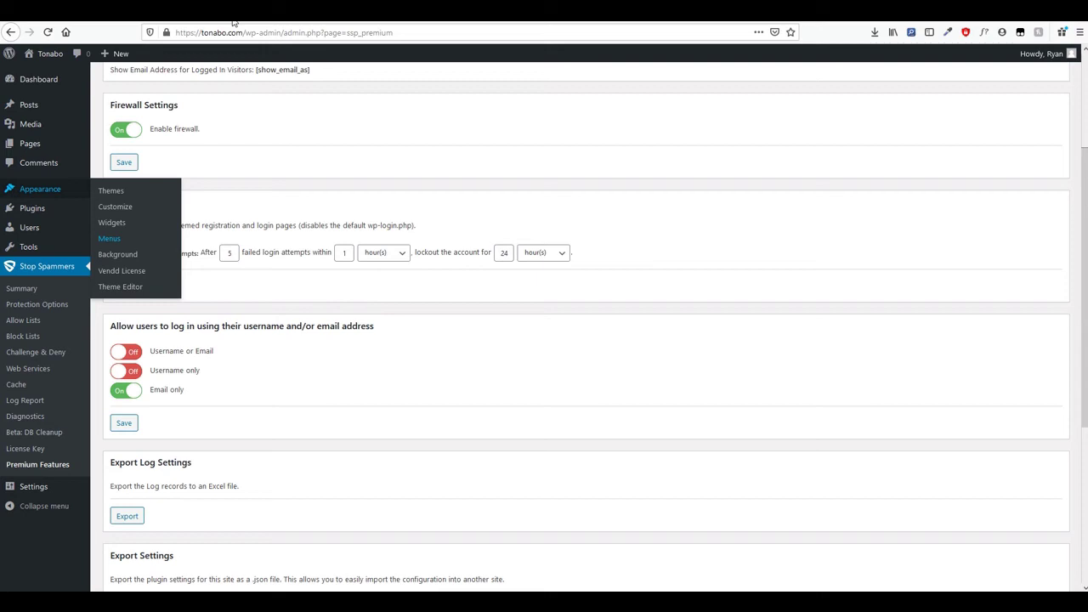
click(66, 31)
click(67, 31)
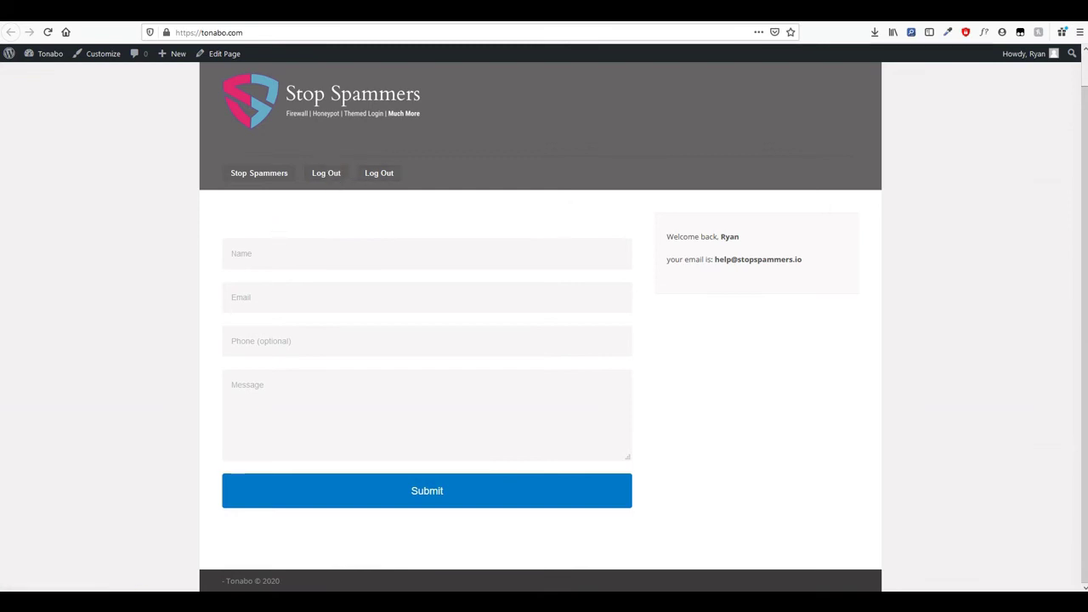
mouse_move(152, 602)
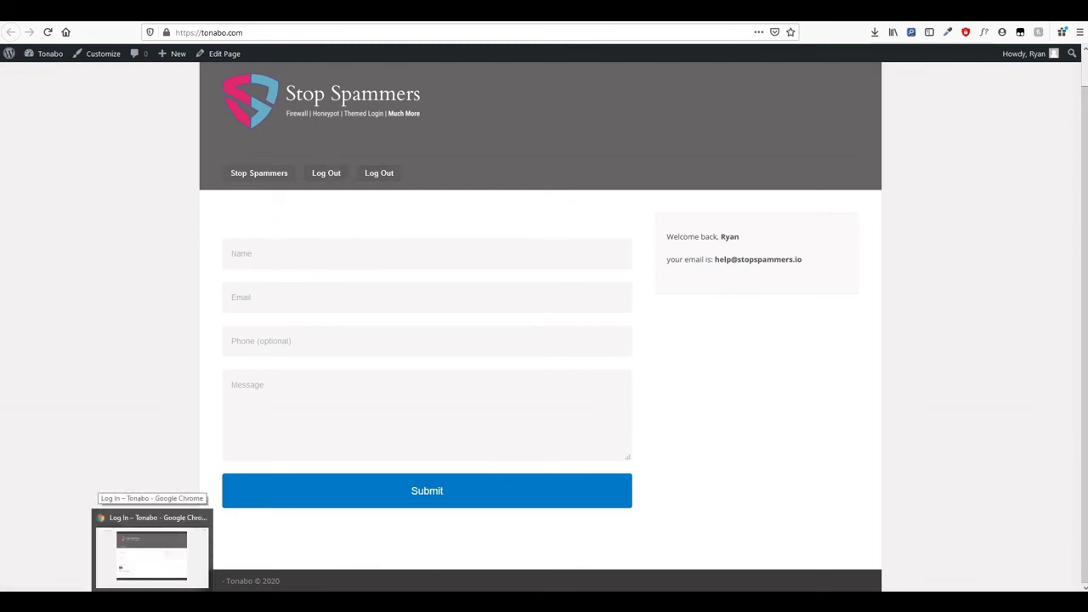
click(152, 553)
click(219, 32)
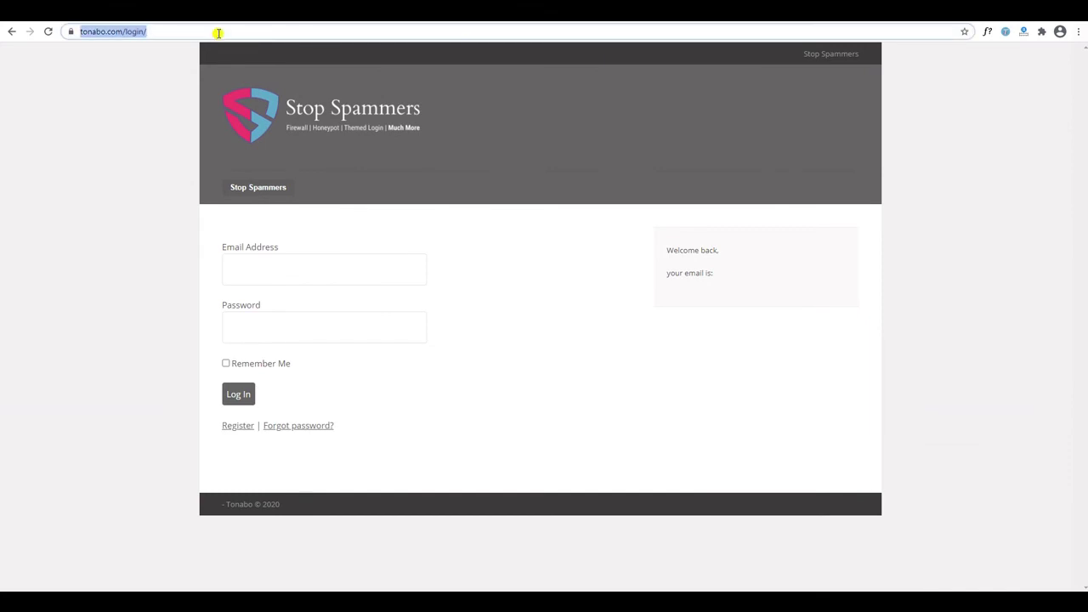
key(Return)
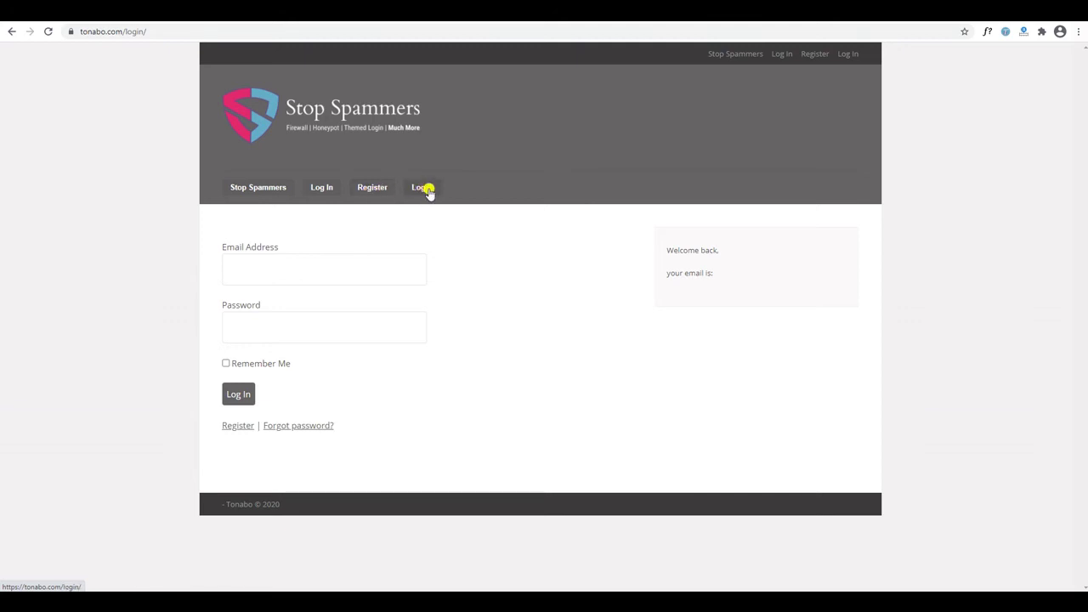
Return to the menu editor and remove the Log Out item from the Top Right menu
drag(447, 29, 798, 111)
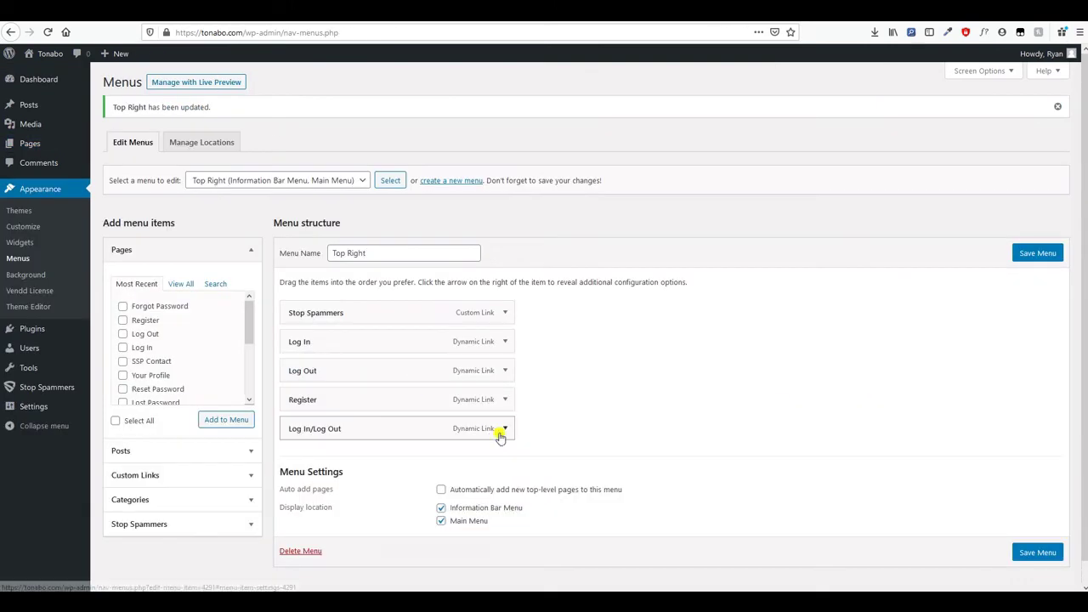
click(504, 431)
scroll(425, 408, down, 3)
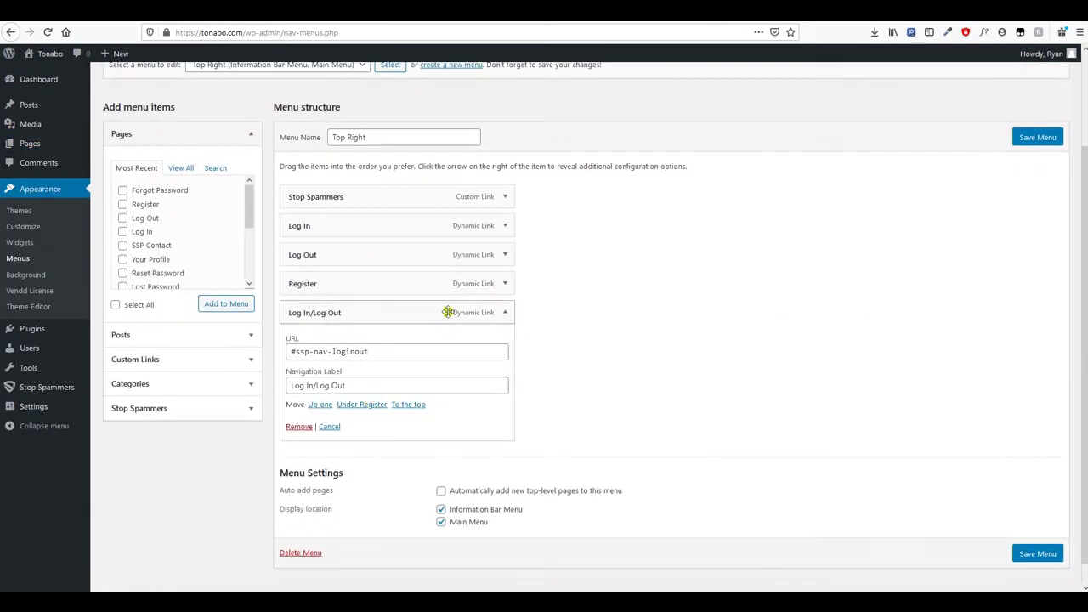
click(504, 255)
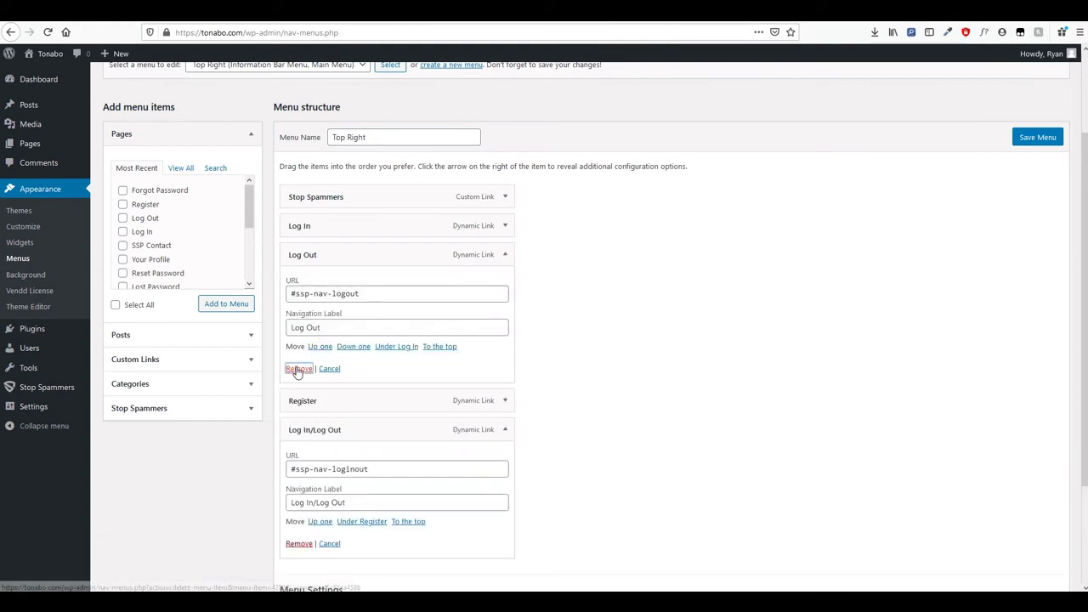
click(299, 368)
Move the Log In item above Stop Spammers in the Top Right menu structure and remove it from the menu
drag(492, 228, 492, 204)
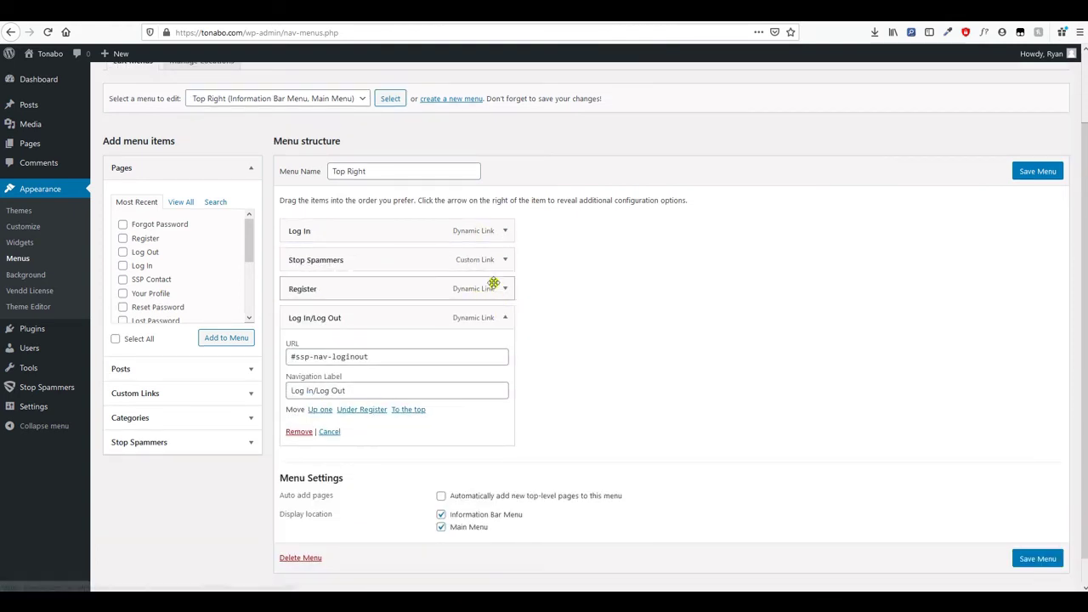
click(502, 230)
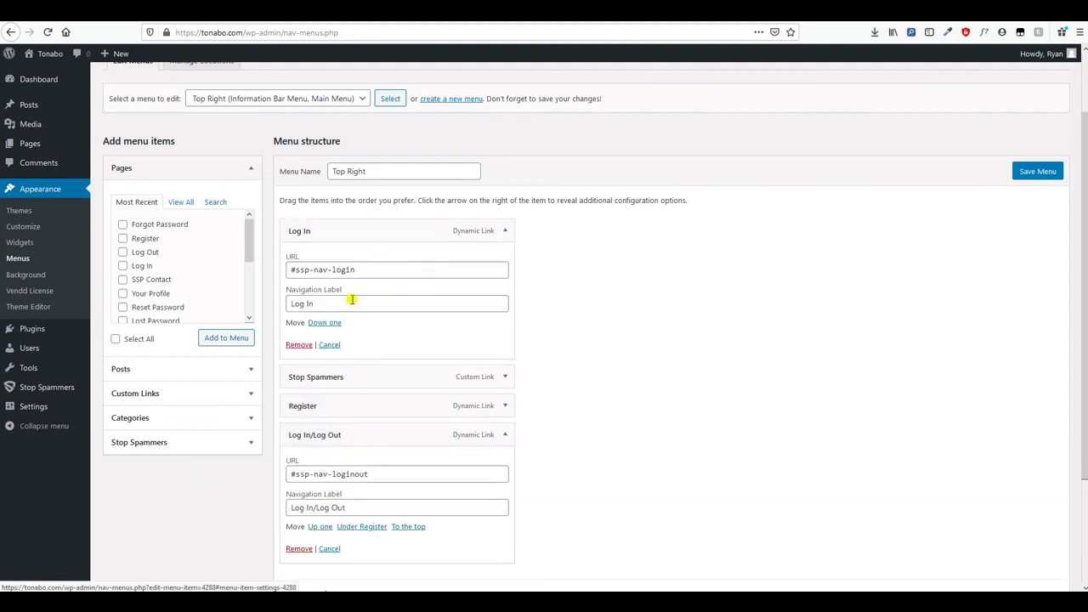
click(299, 346)
Change the navigation label of the Log In/Log Out item to "Sign In/Sign Out" and save the Top Right menu
click(314, 361)
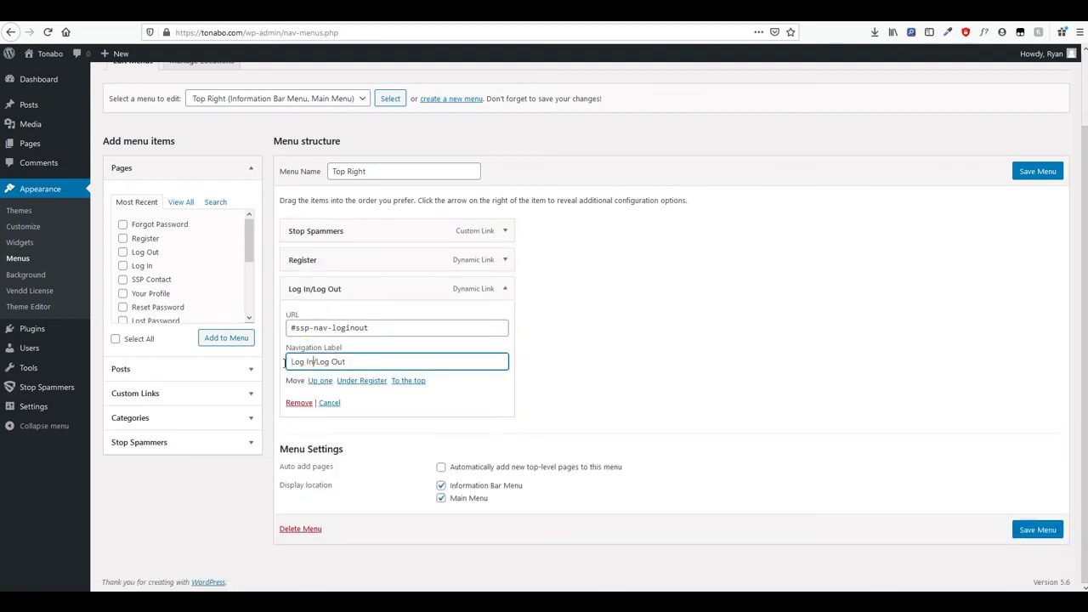
shift+click(292, 362)
drag(315, 361, 348, 361)
key(BackSpace)
drag(305, 361, 272, 363)
text(Sign)
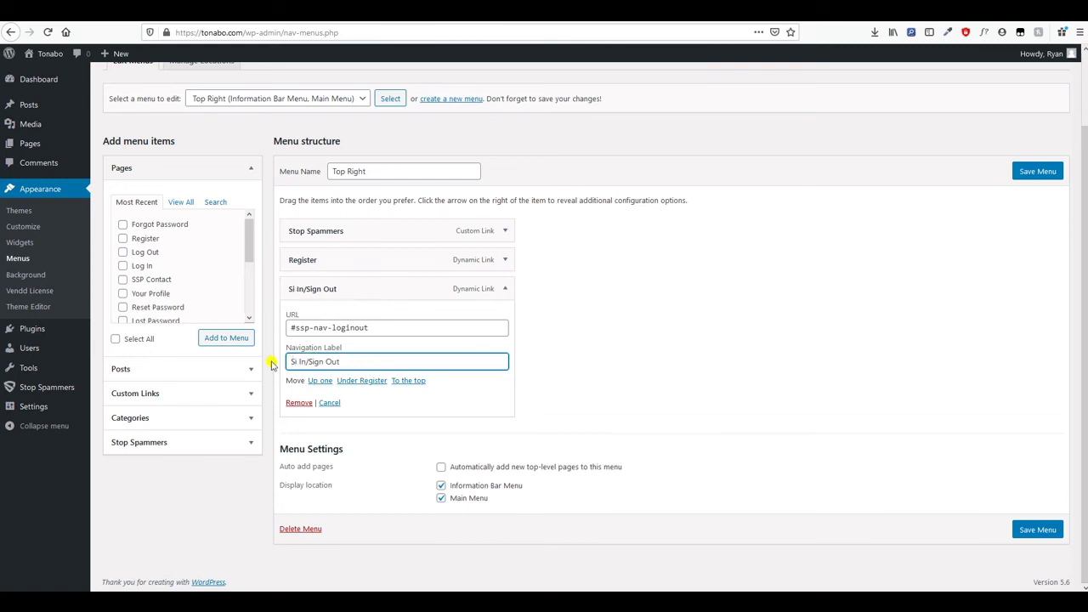
click(1044, 175)
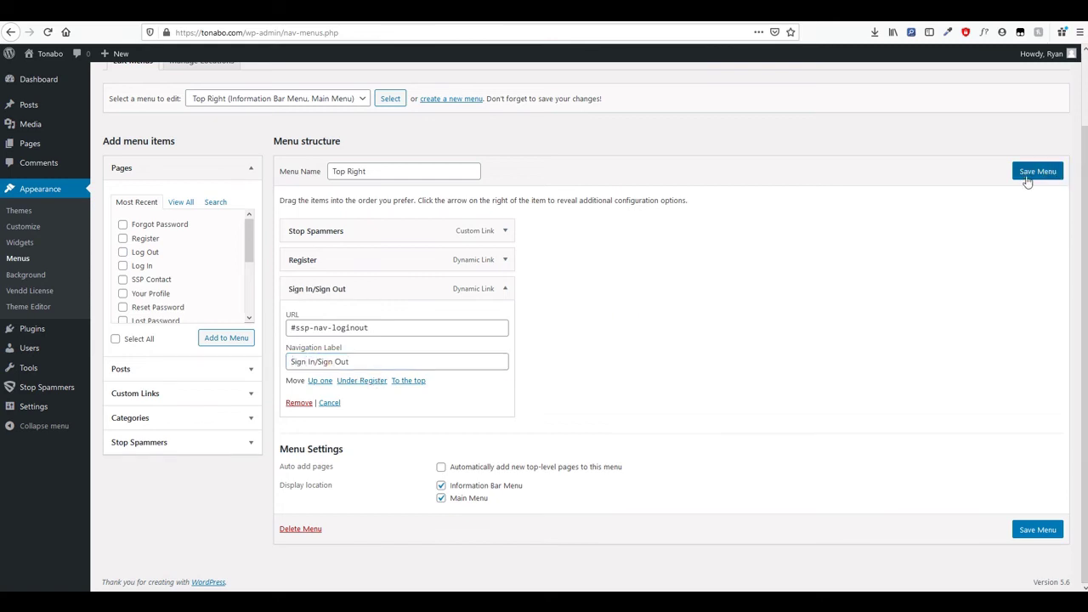
Reload tonabo.com/login/ in the other browser to check the updated menu while logged out, and return to the menu editor
click(229, 602)
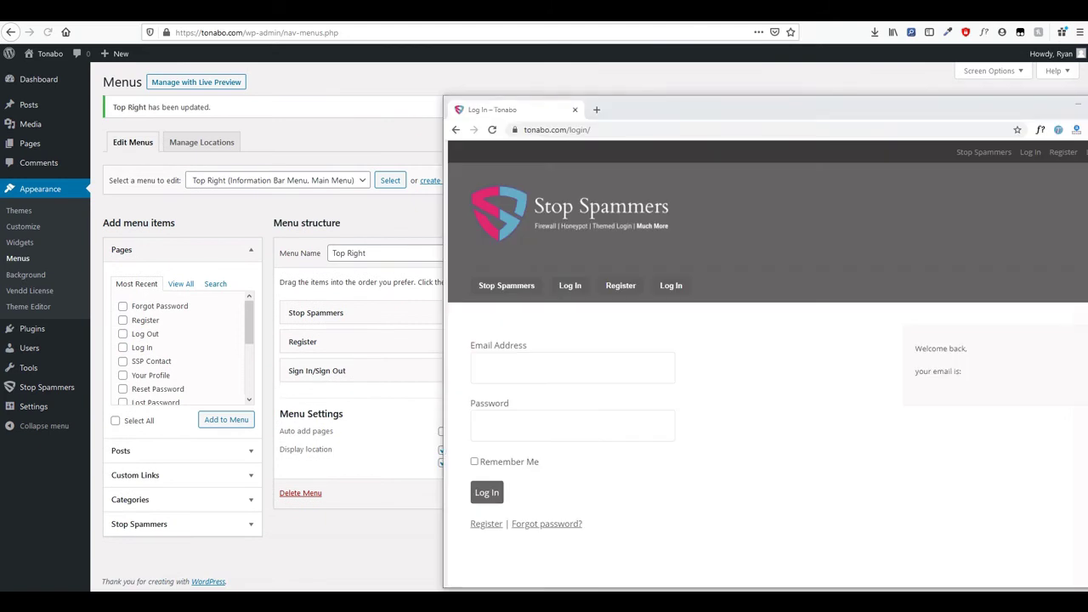
click(493, 130)
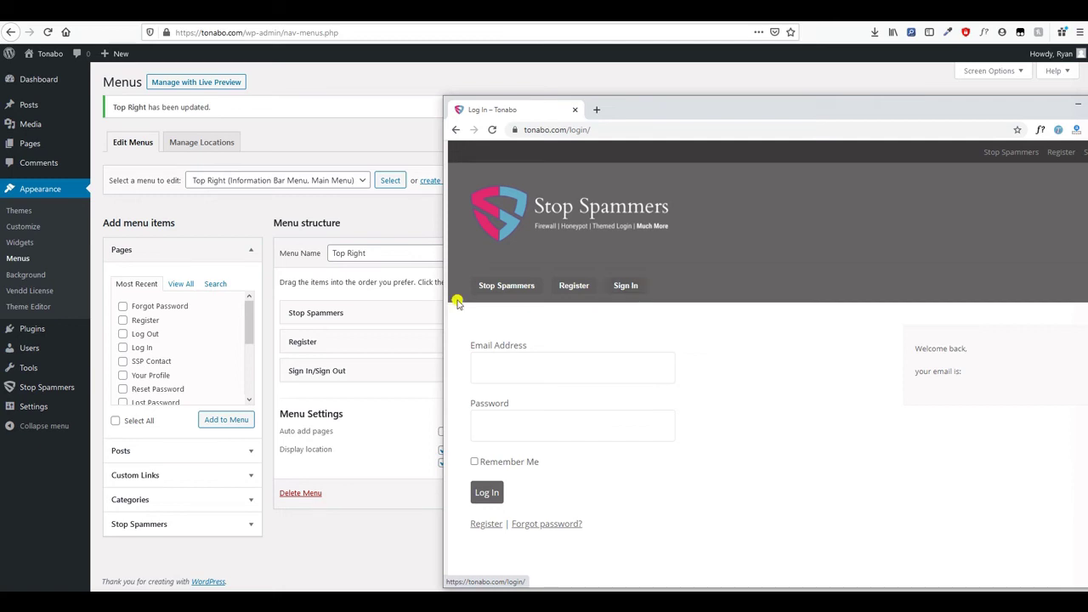
click(346, 206)
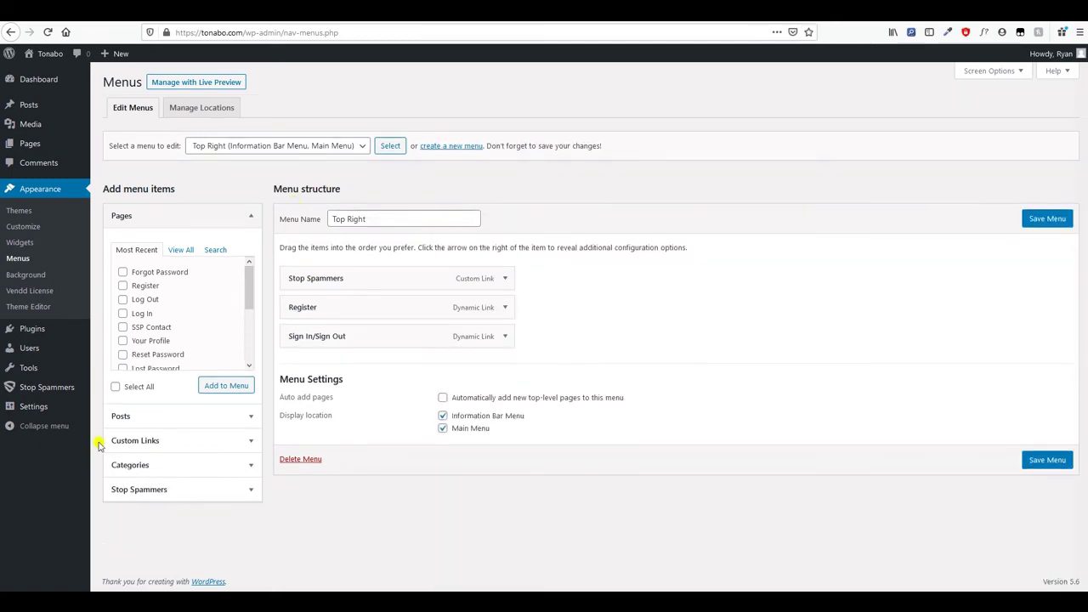
Open the Stop Spammers Premium Features page and look over its export, import and reset settings
mouse_move(74, 389)
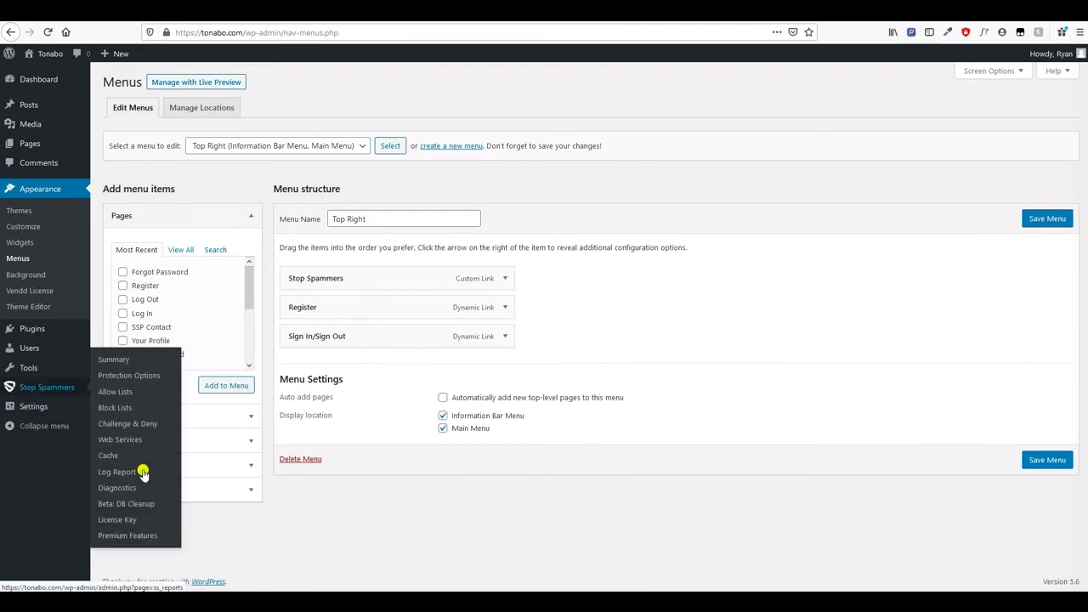
click(145, 538)
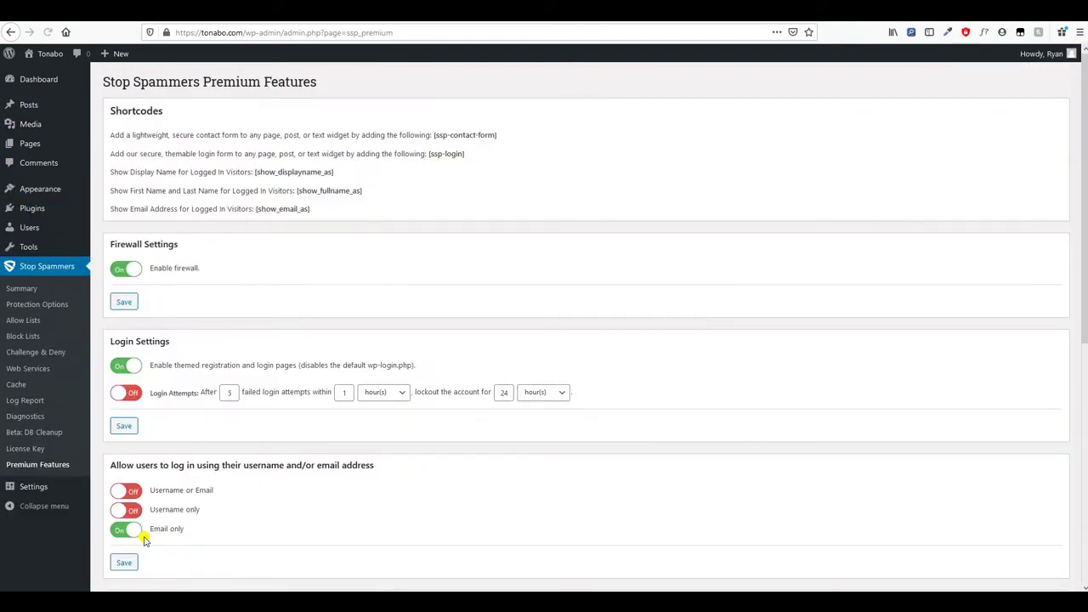
scroll(170, 506, down, 3)
scroll(166, 499, down, 3)
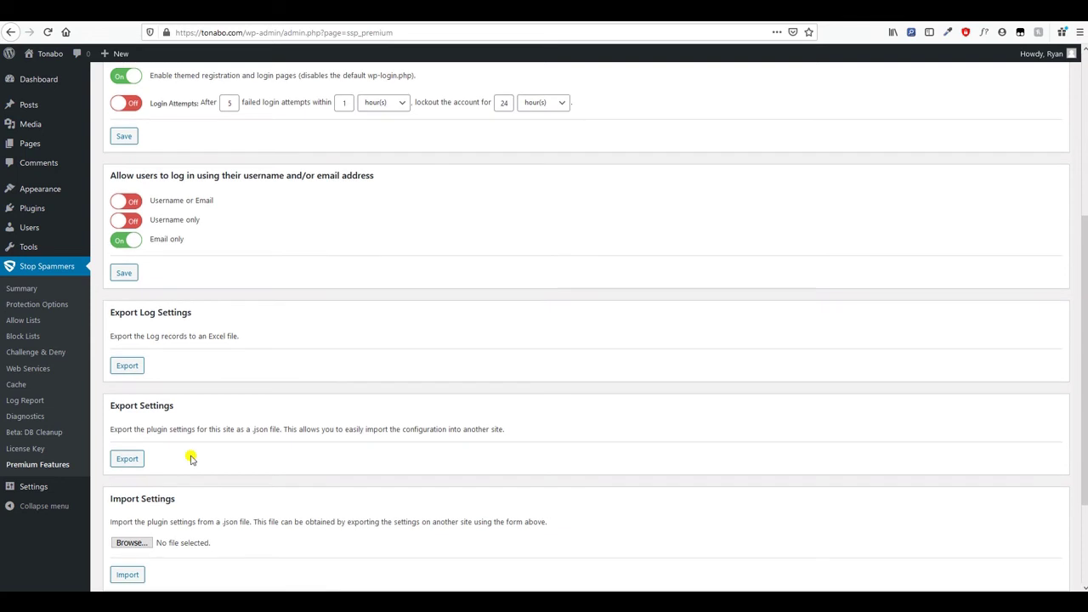
scroll(190, 457, down, 1)
scroll(219, 412, down, 1)
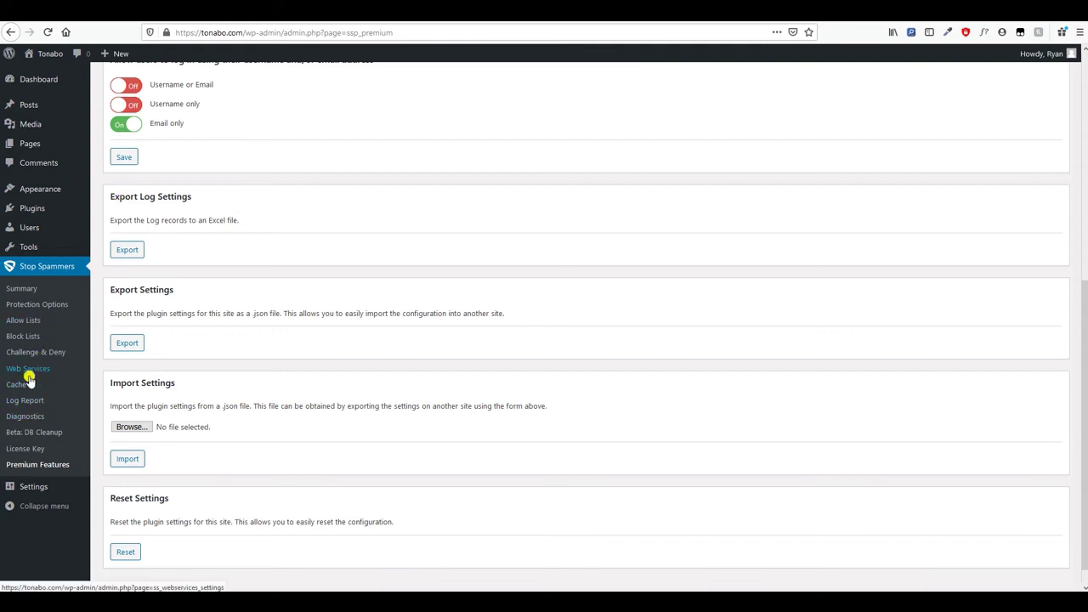
Open the Log Report in a new tab, view the available history sizes, and return to the Premium Features page
right_click(47, 406)
click(49, 409)
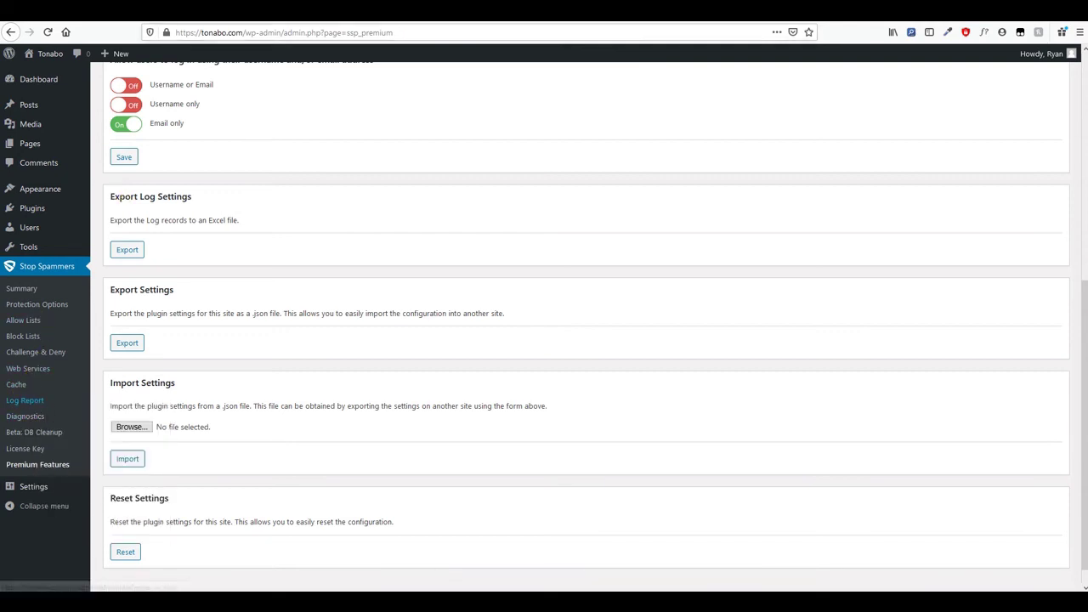
click(119, 165)
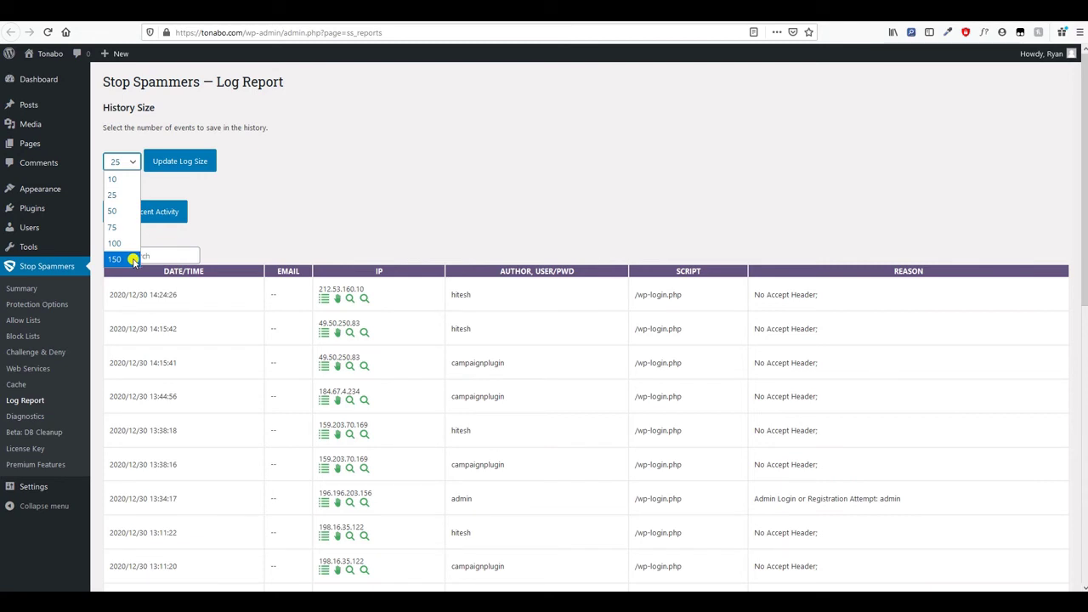
click(226, 253)
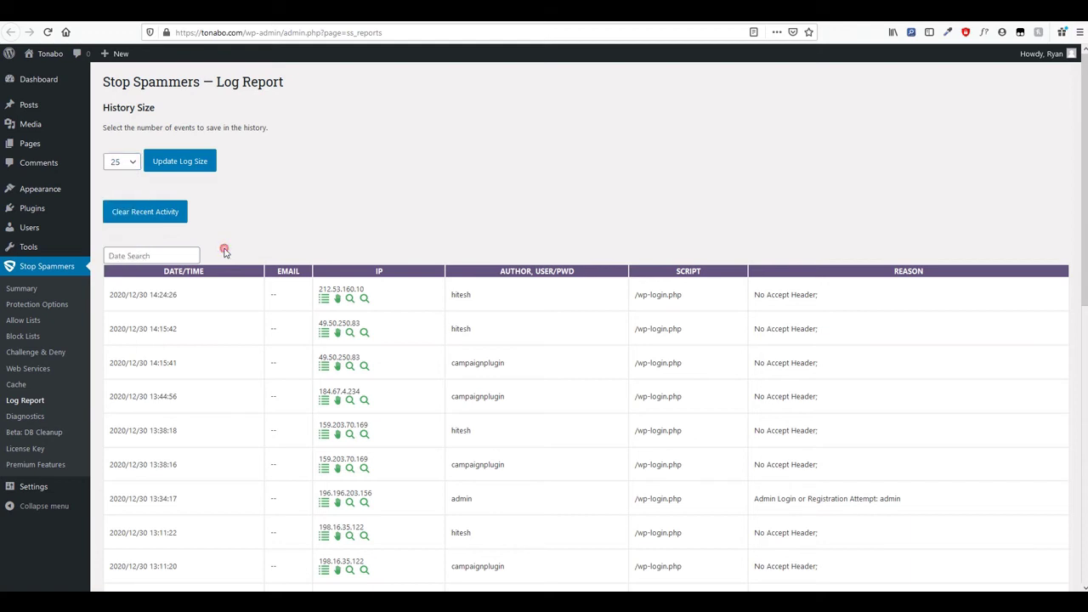
click(290, 10)
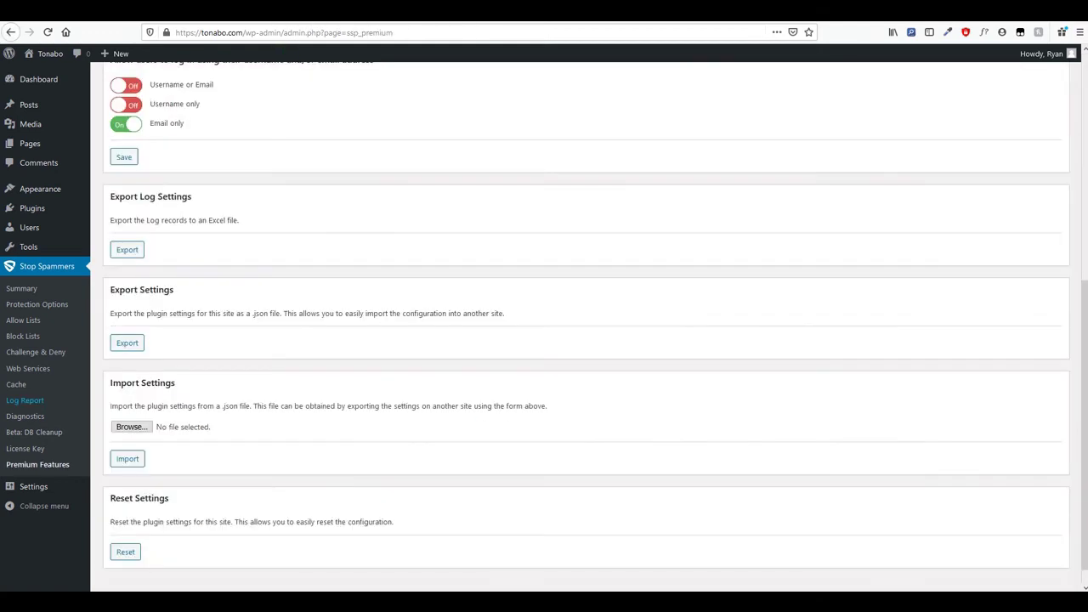
Export the log records to an Excel file and save the file
click(137, 252)
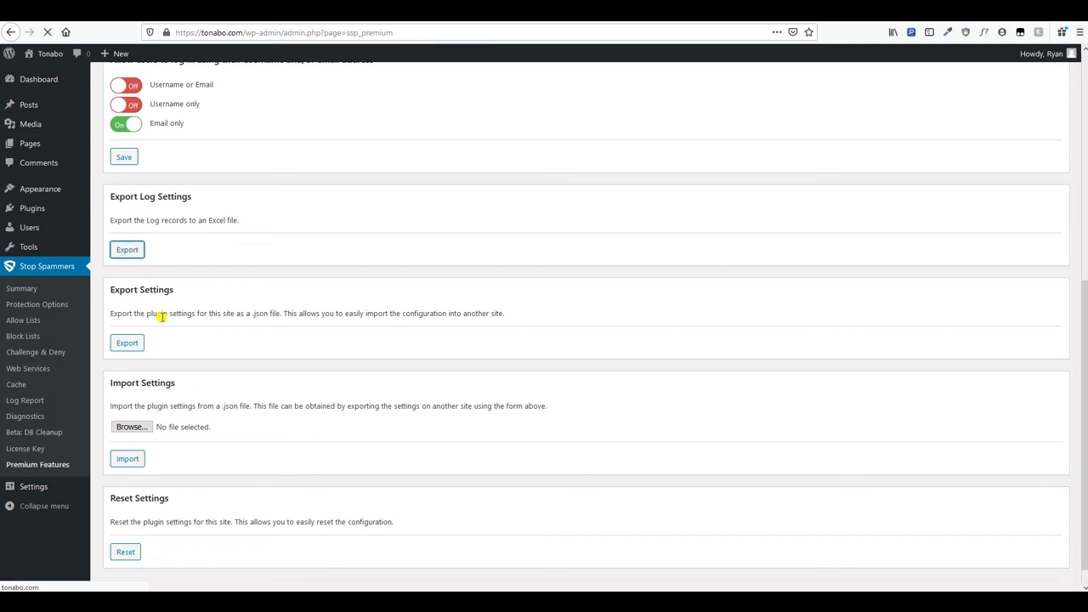
click(131, 256)
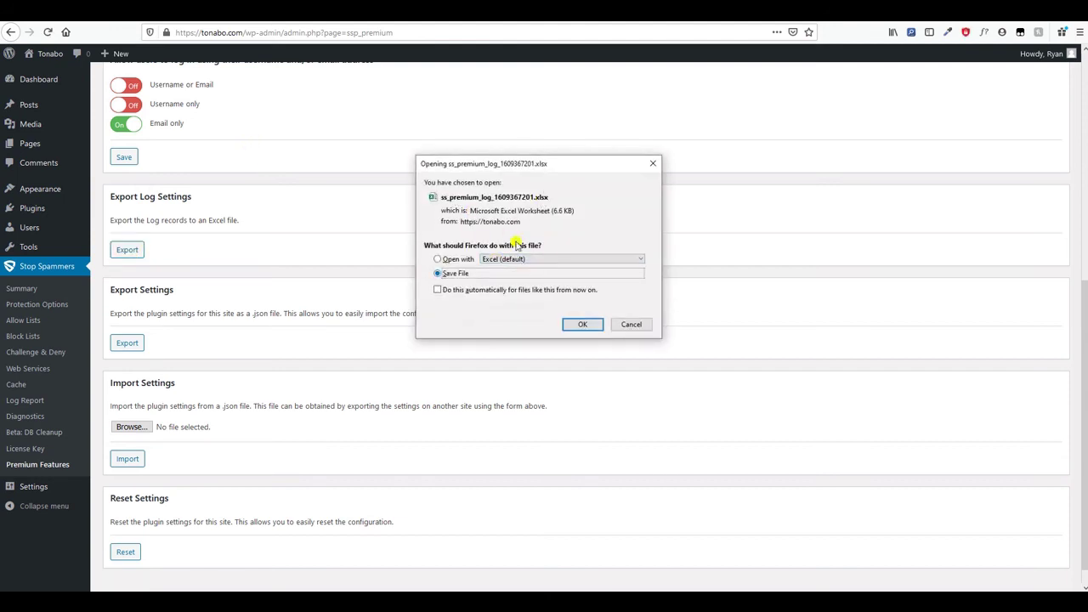
click(580, 324)
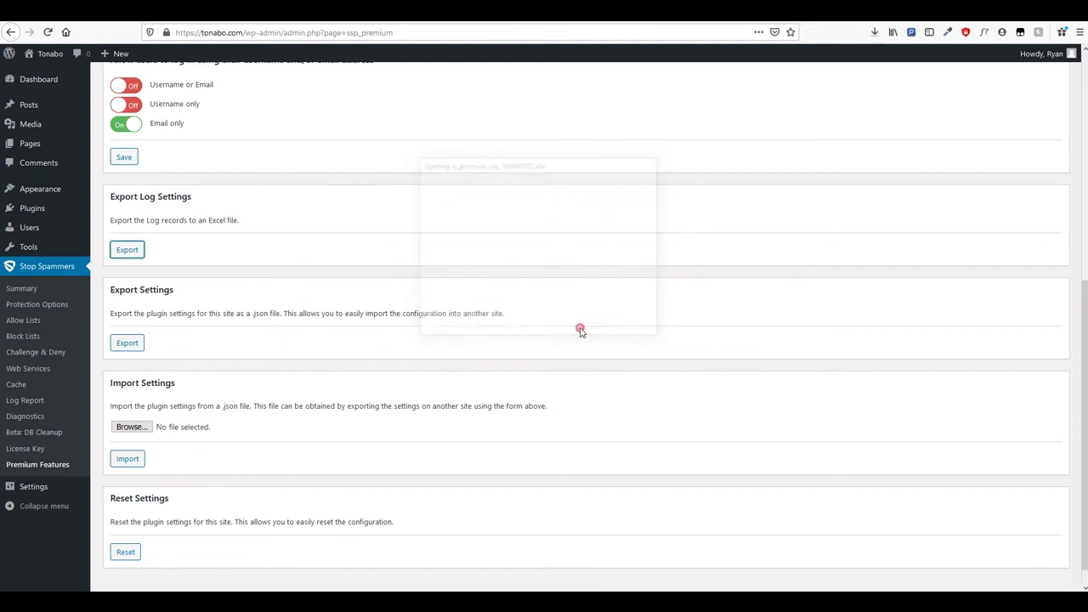
click(801, 60)
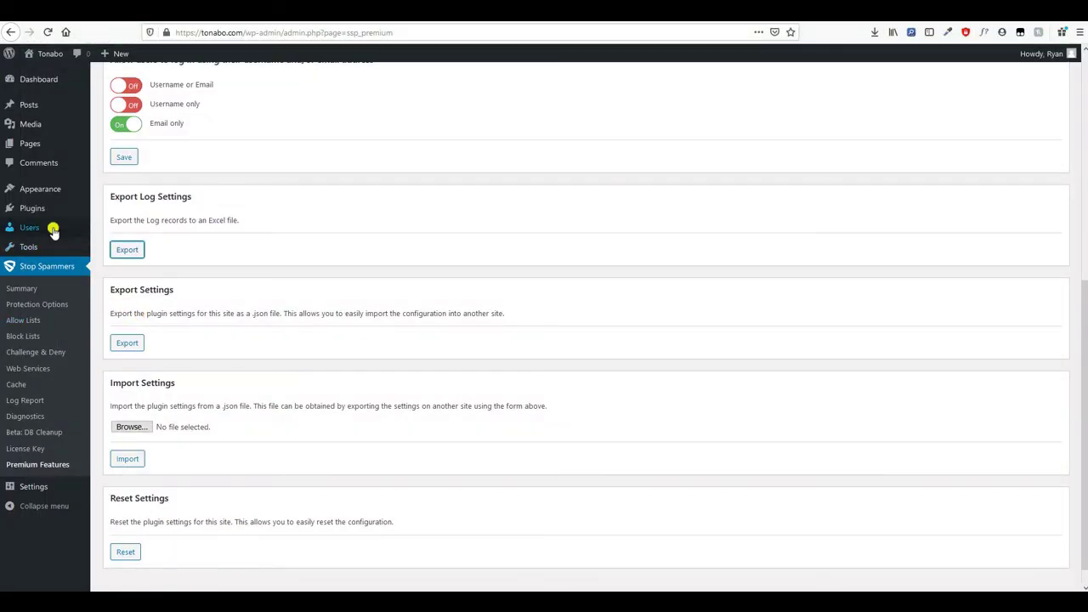
Revisit the Top Right menu in the menu editor, and return to the export settings on the Stop Spammers Premium Features page
mouse_move(49, 192)
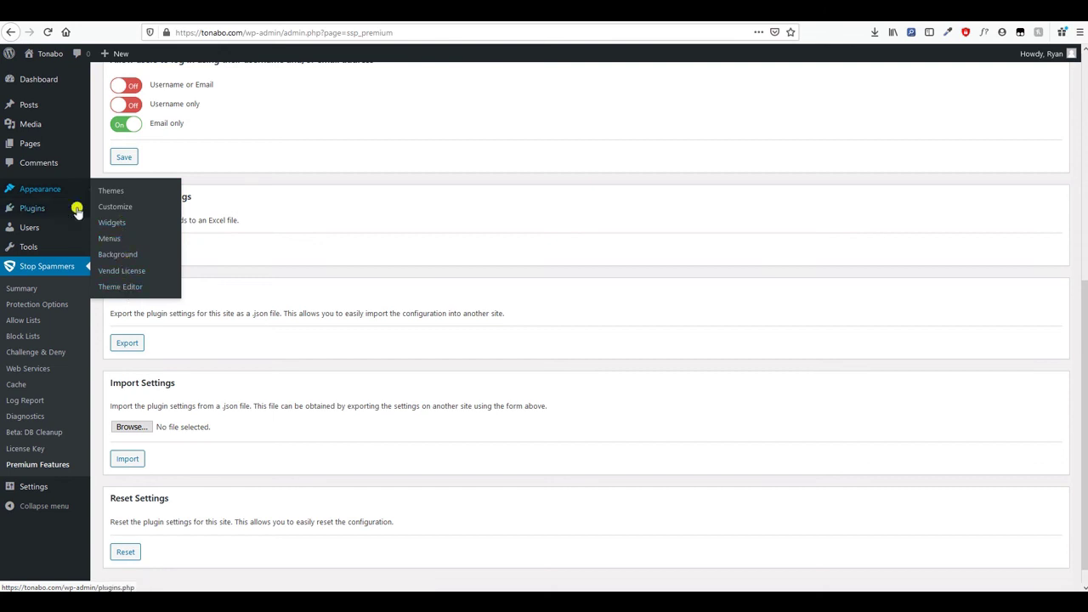
click(122, 240)
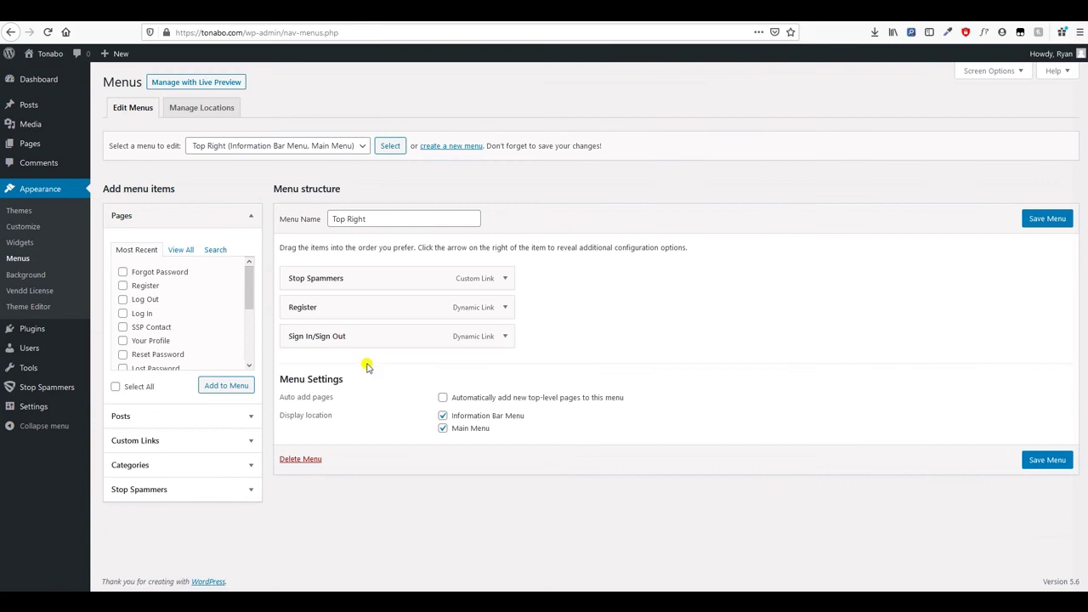
mouse_move(67, 406)
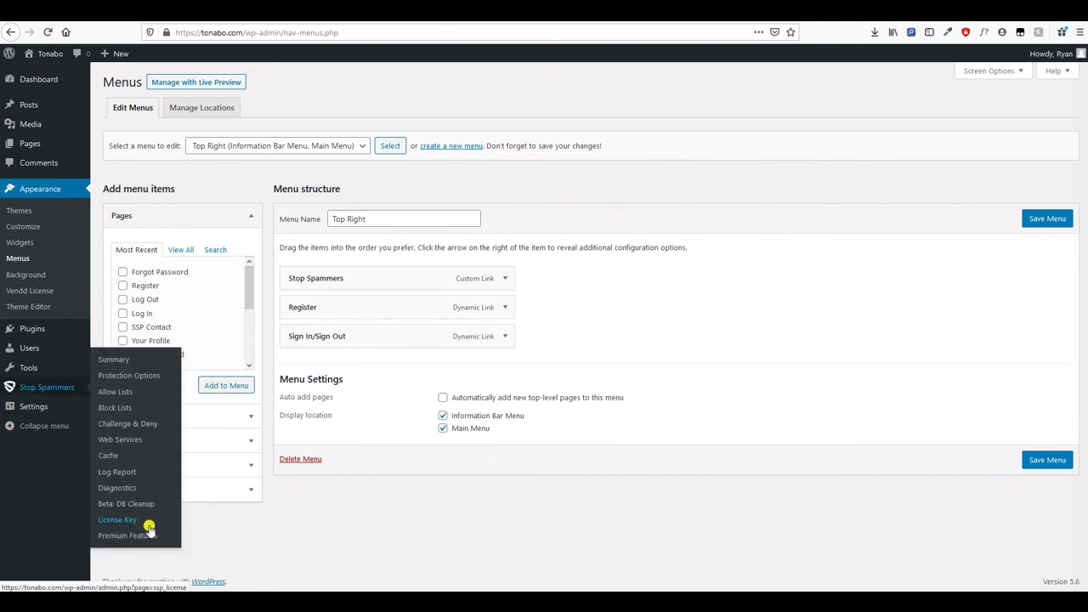
click(151, 536)
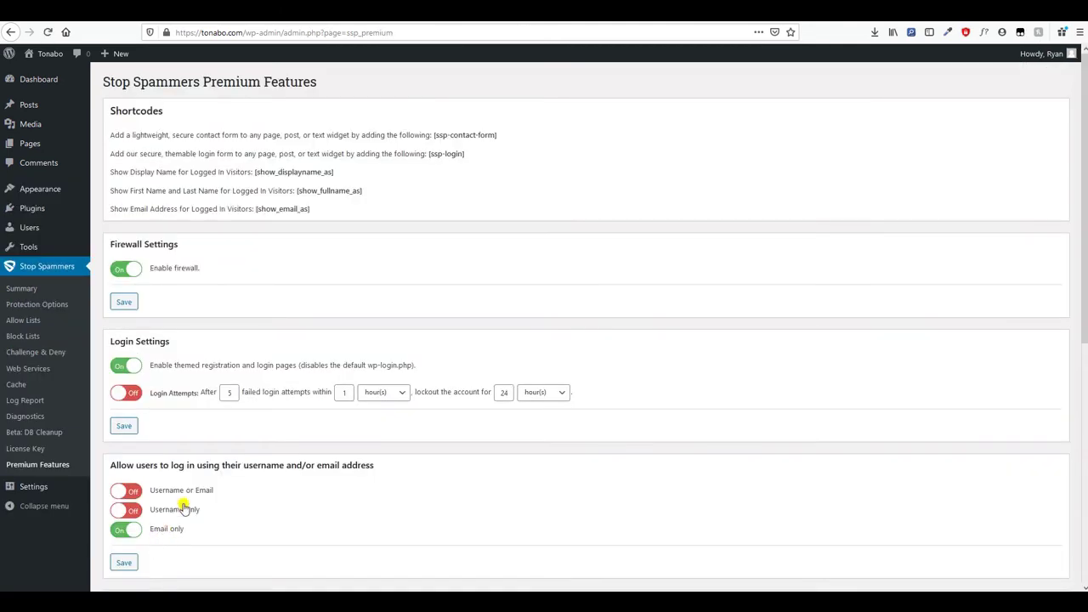
scroll(189, 457, down, 5)
scroll(190, 409, down, 1)
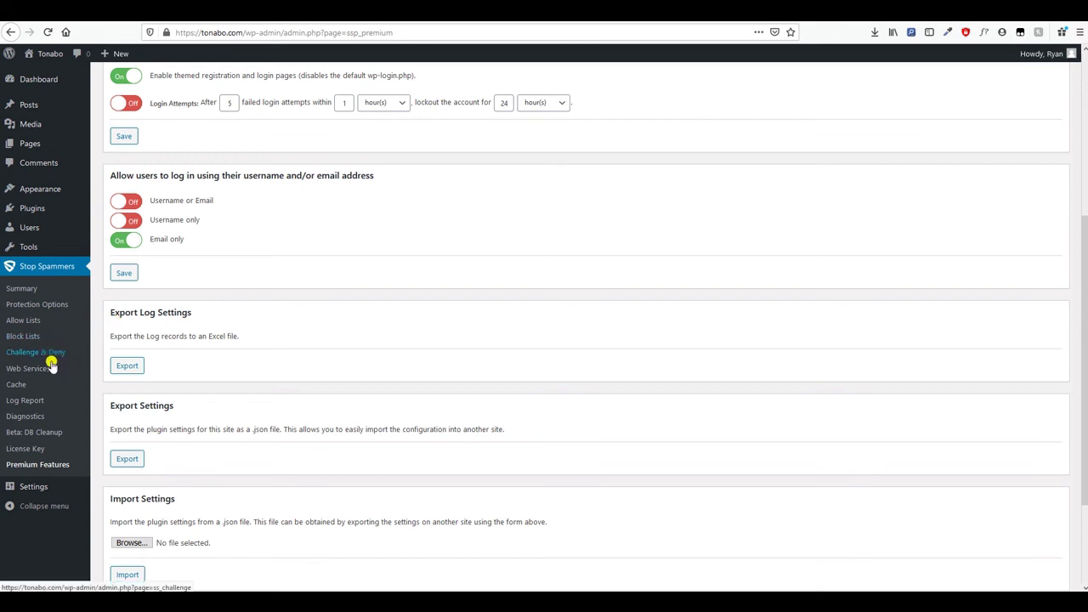
Show the Log Report's history size choices again in a new tab, up to 150 events, and go back to Premium Features
right_click(25, 401)
click(24, 400)
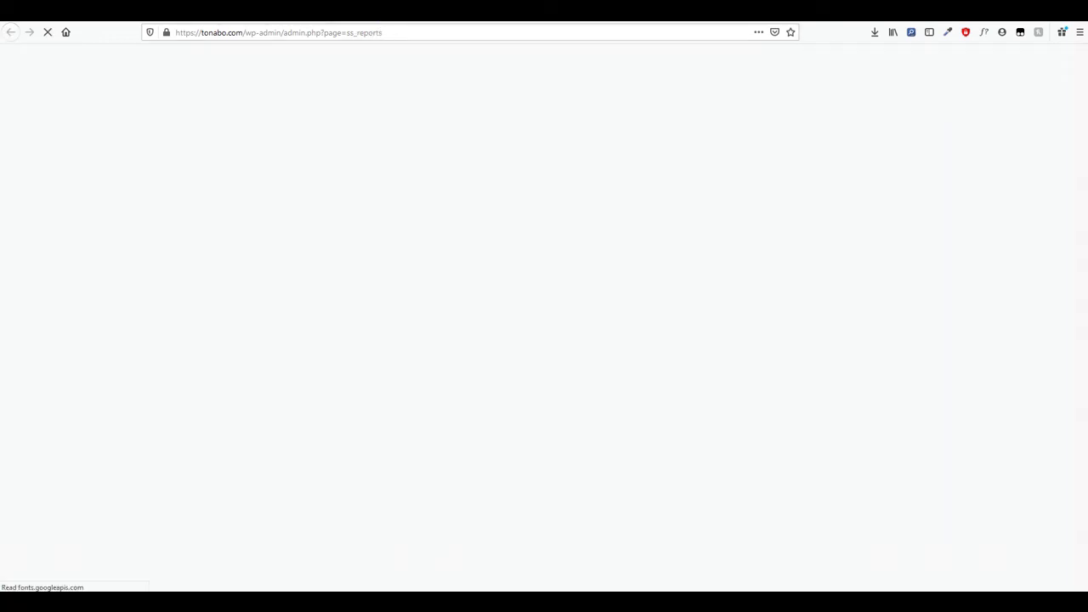
click(133, 166)
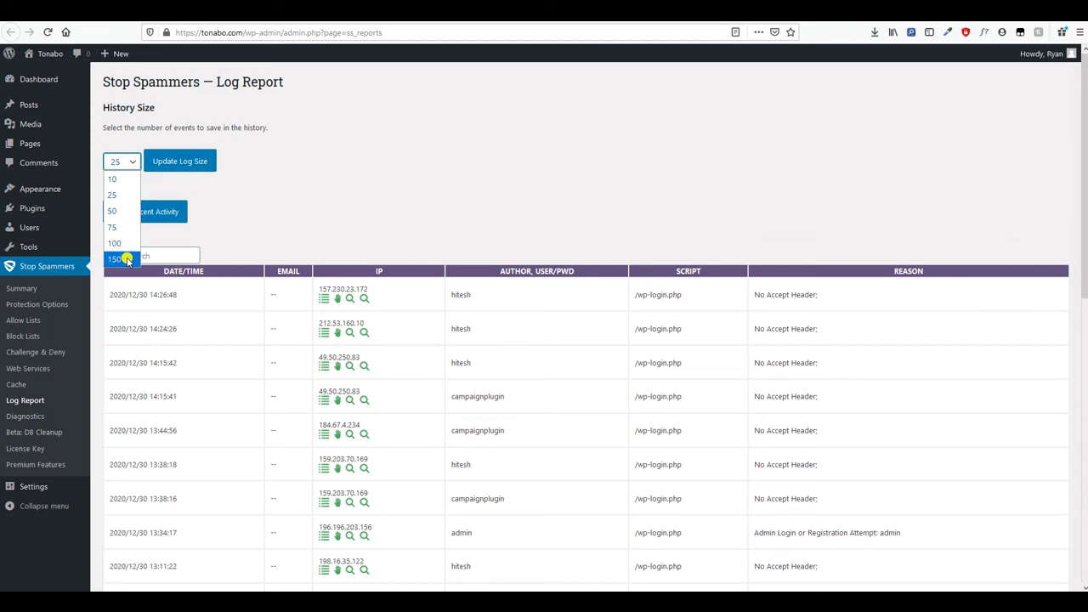
click(275, 214)
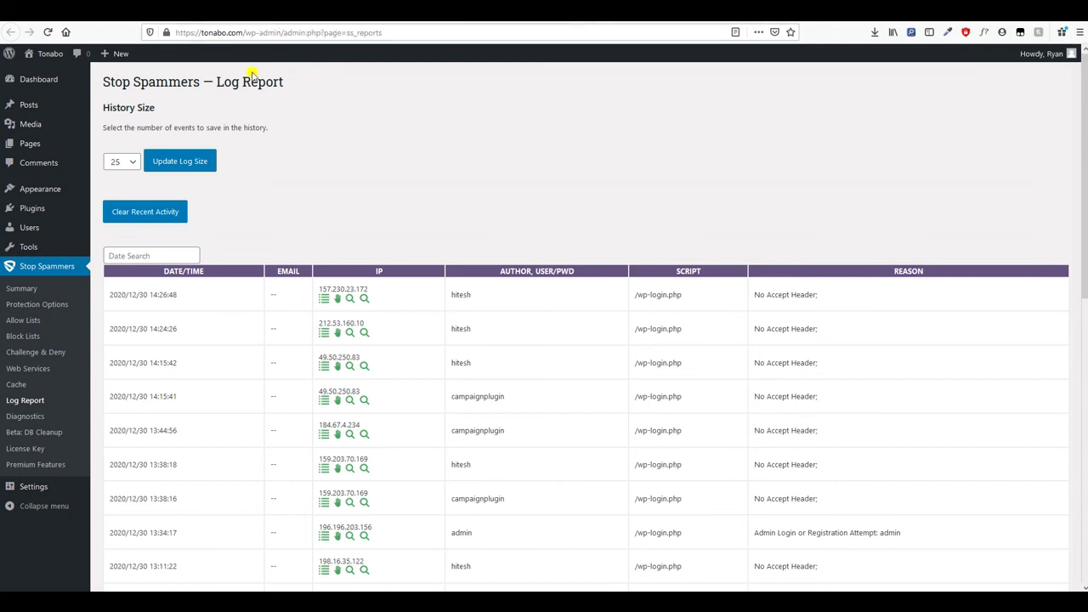
click(279, 26)
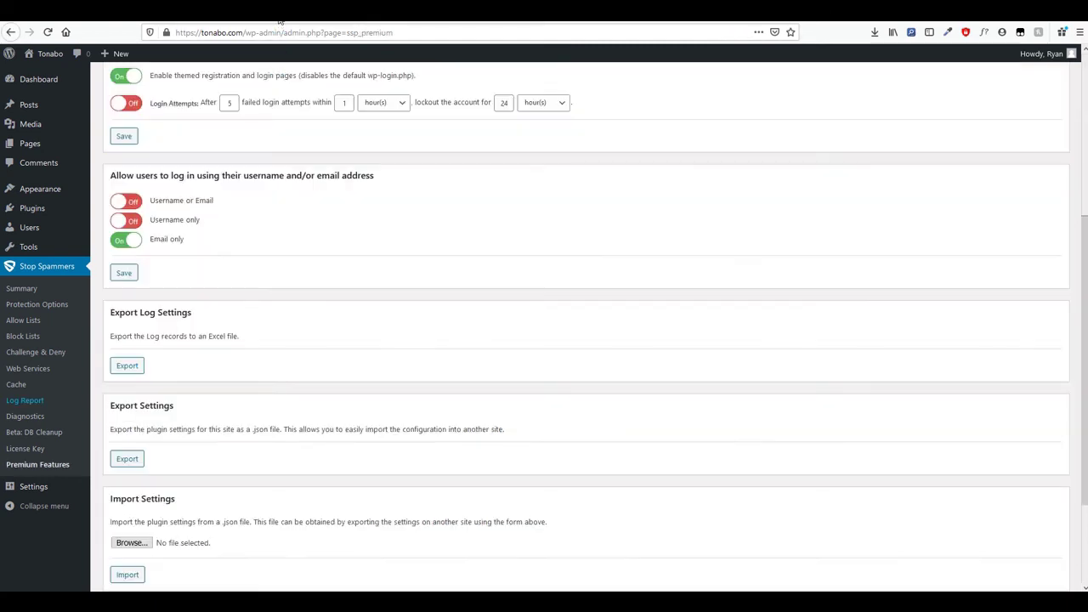
Export the log records to Excel once more and save the downloaded worksheet
click(128, 366)
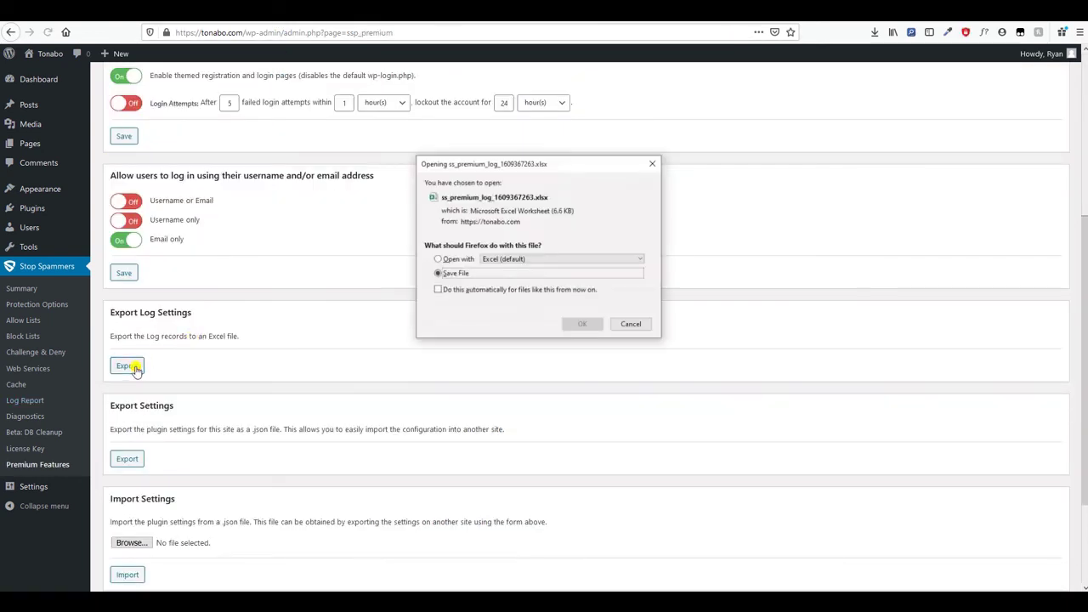
click(574, 324)
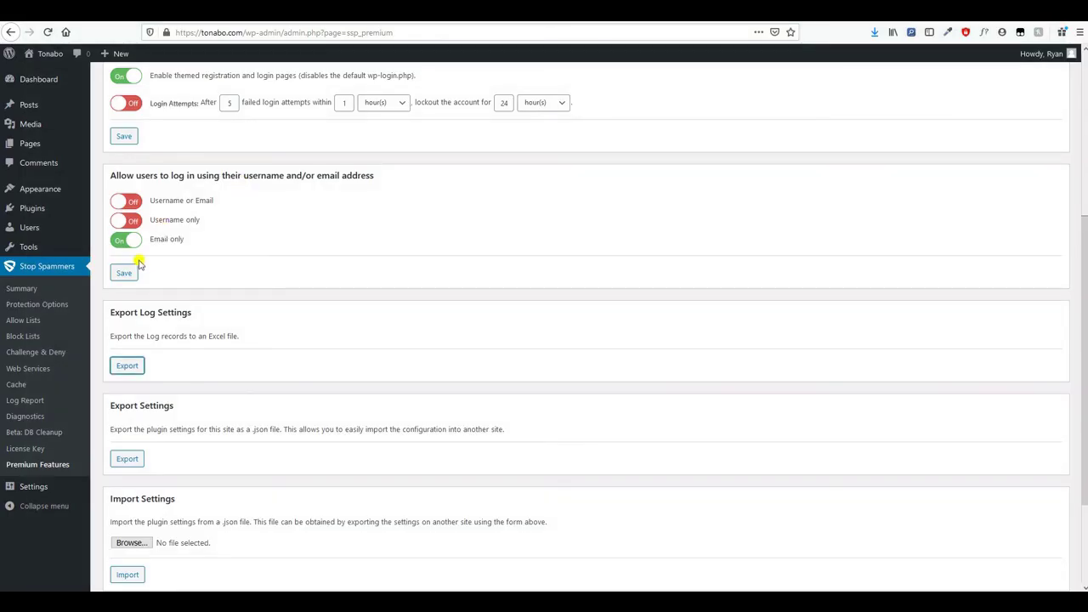
Go over the Export Settings and Import Settings sections and reset the plugin settings for this site
scroll(149, 264, down, 1)
scroll(149, 264, down, 2)
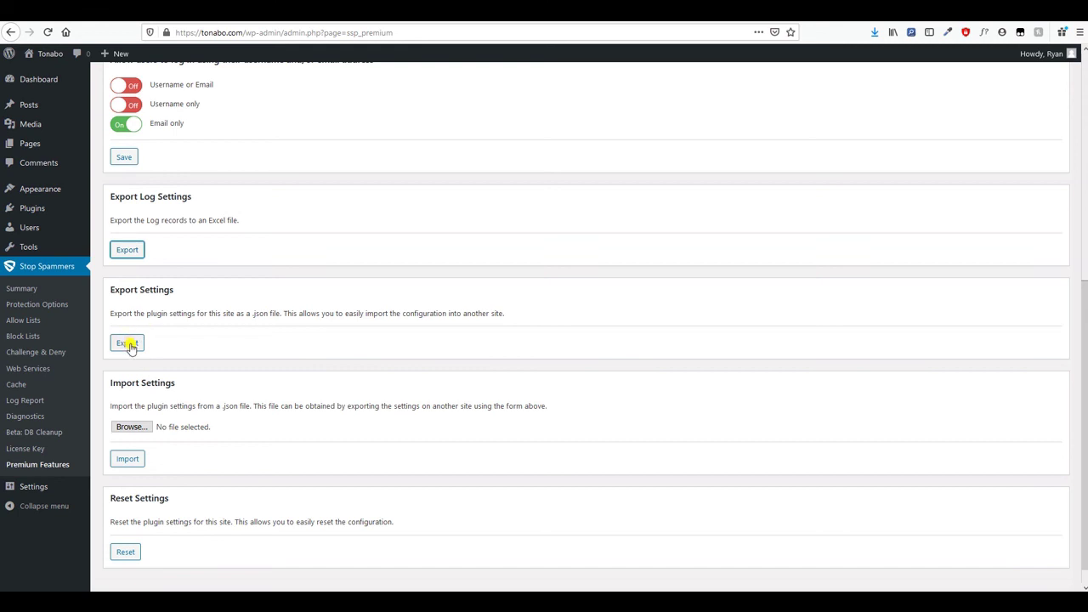
click(126, 460)
scroll(140, 552, down, 1)
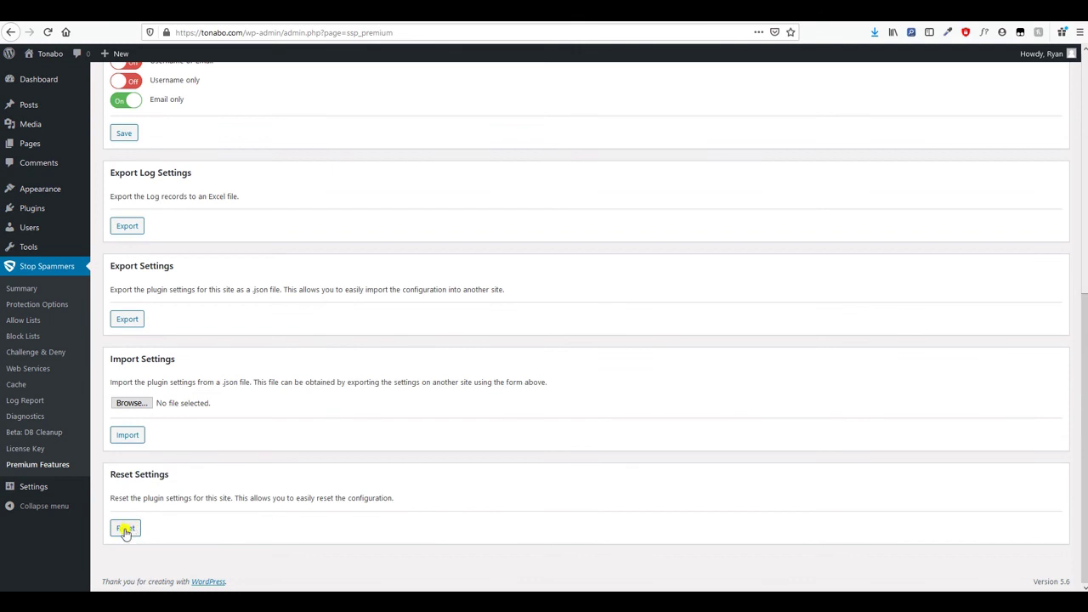
click(125, 530)
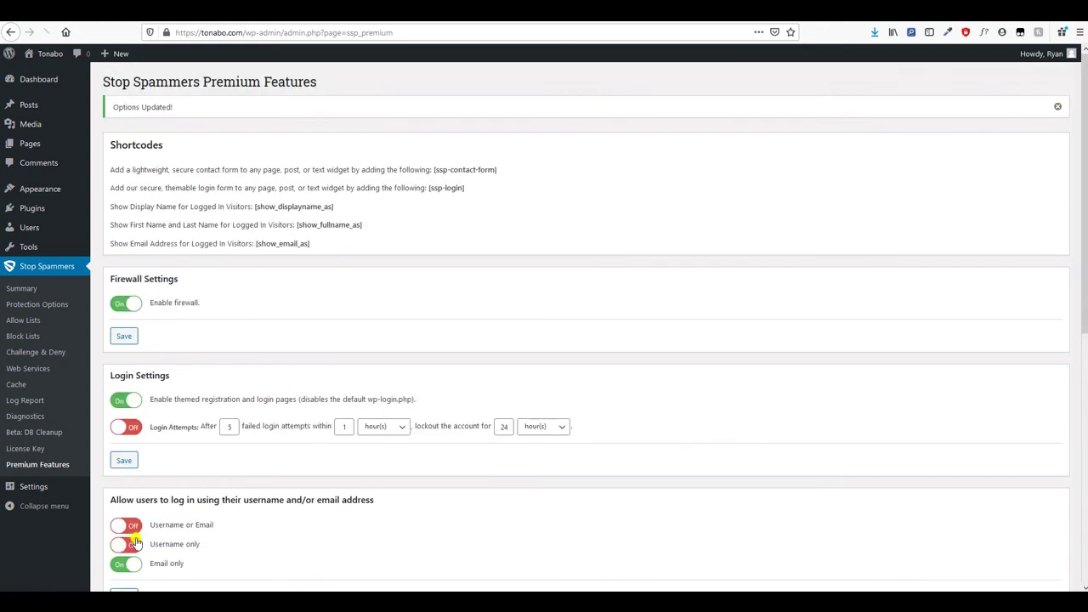
Open Protection Options in a new tab, turn off Automatically Add Admins to Allow List and Check Credentials on All Login Attempts, and save
right_click(34, 313)
click(51, 316)
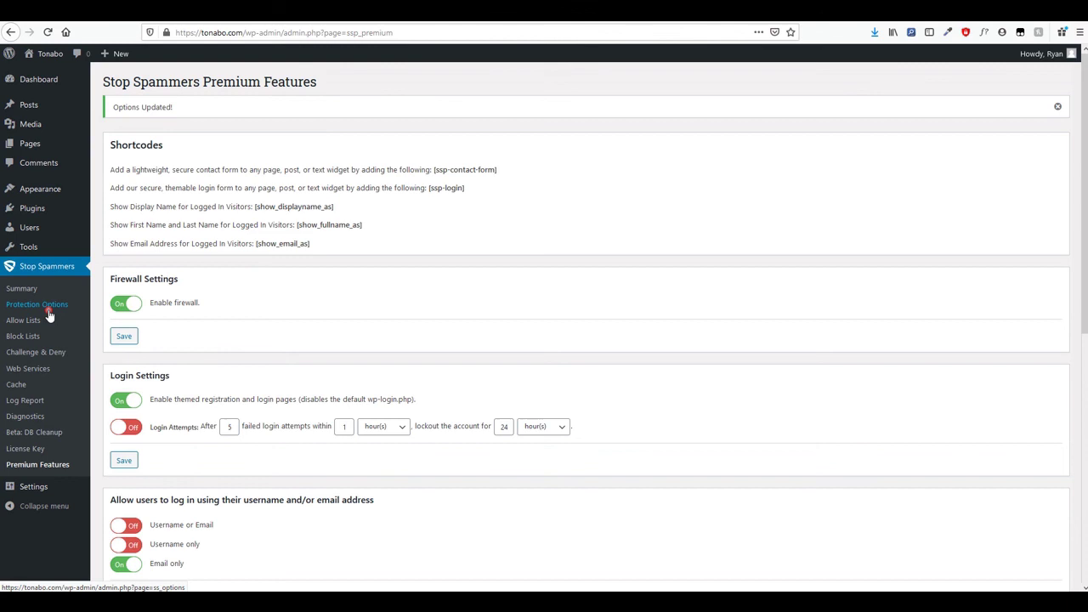
click(321, 20)
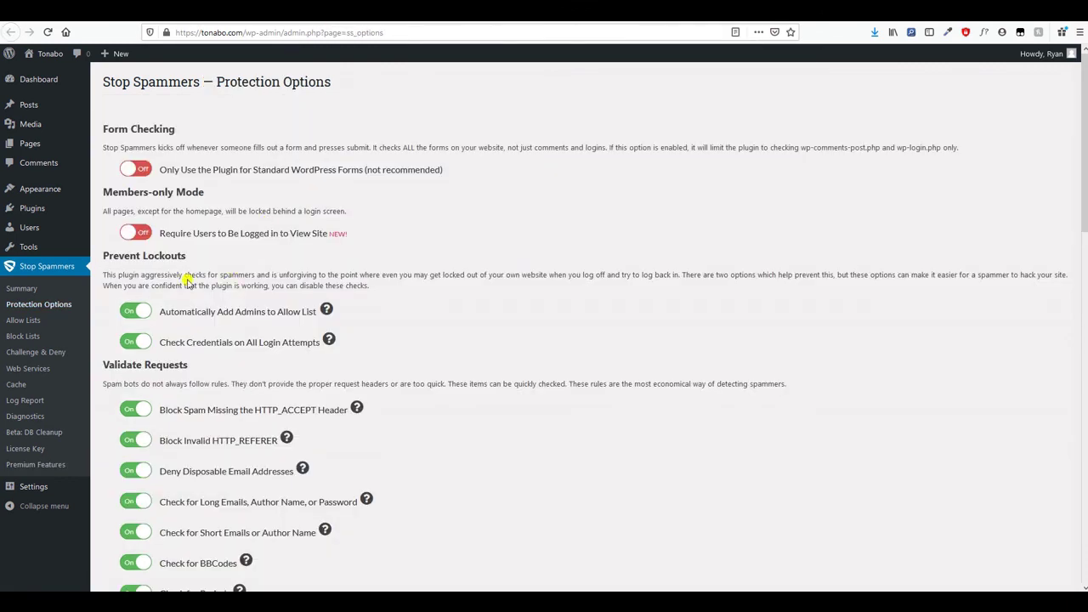
scroll(132, 409, down, 20)
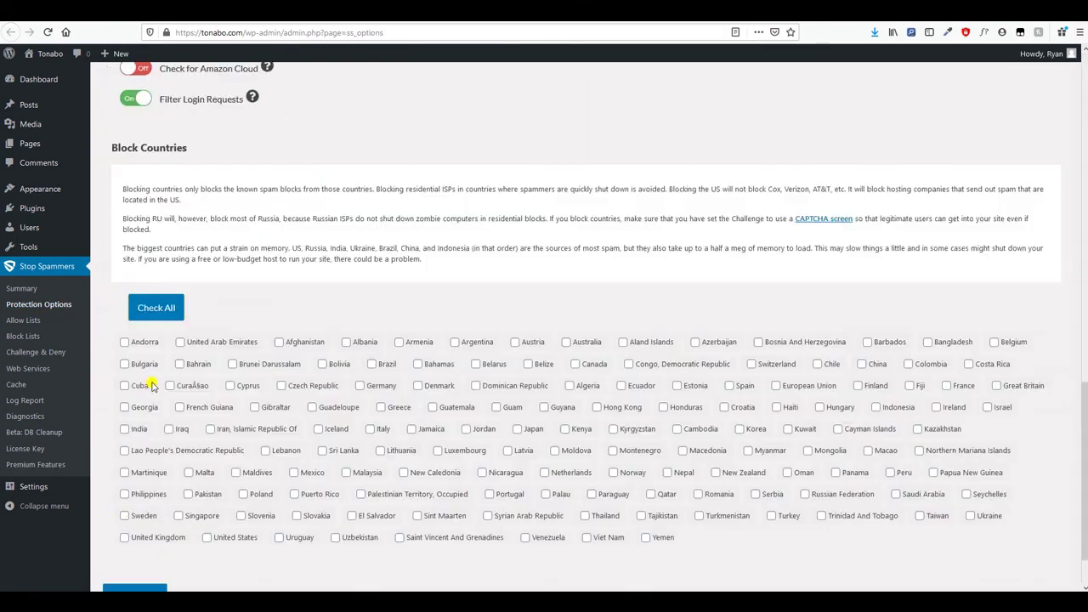
click(140, 531)
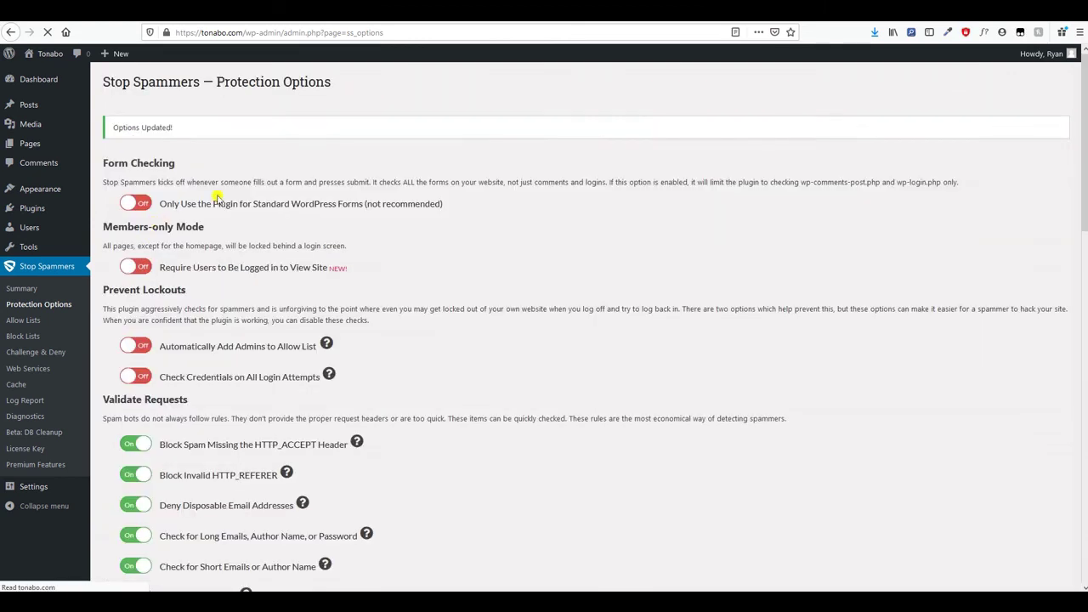
Reset the plugin settings for this site from Premium Features, and reload the Protection Options page to check its switches
click(38, 464)
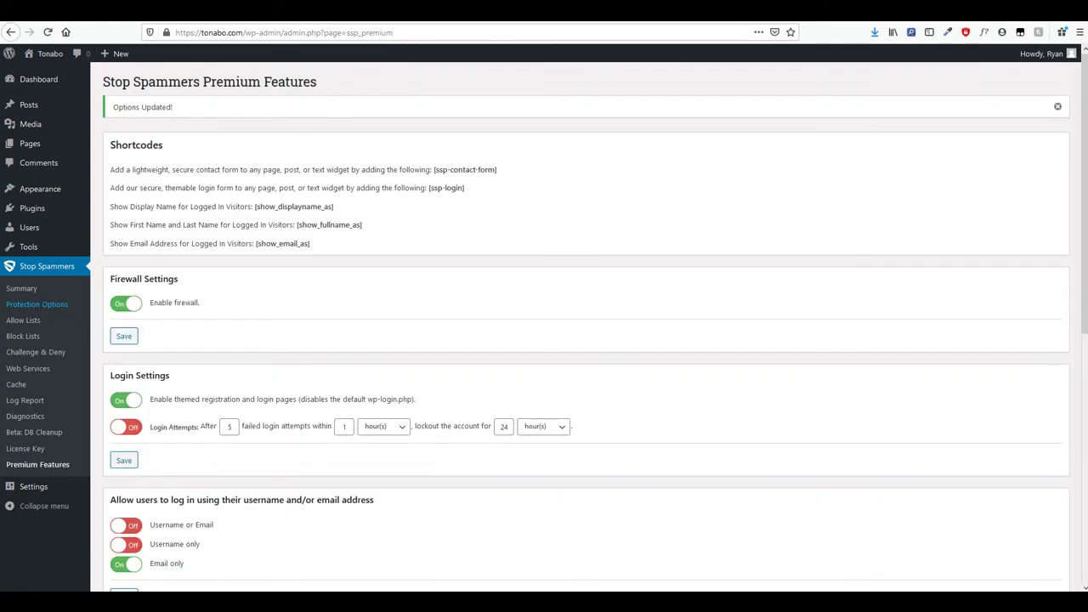
scroll(51, 188, down, 2)
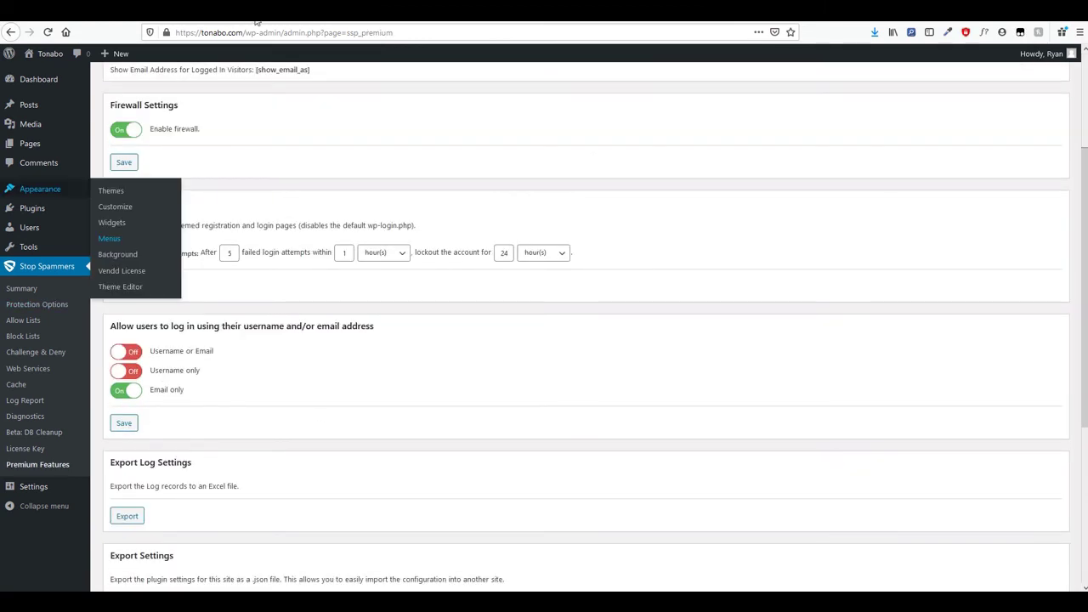
scroll(299, 160, down, 3)
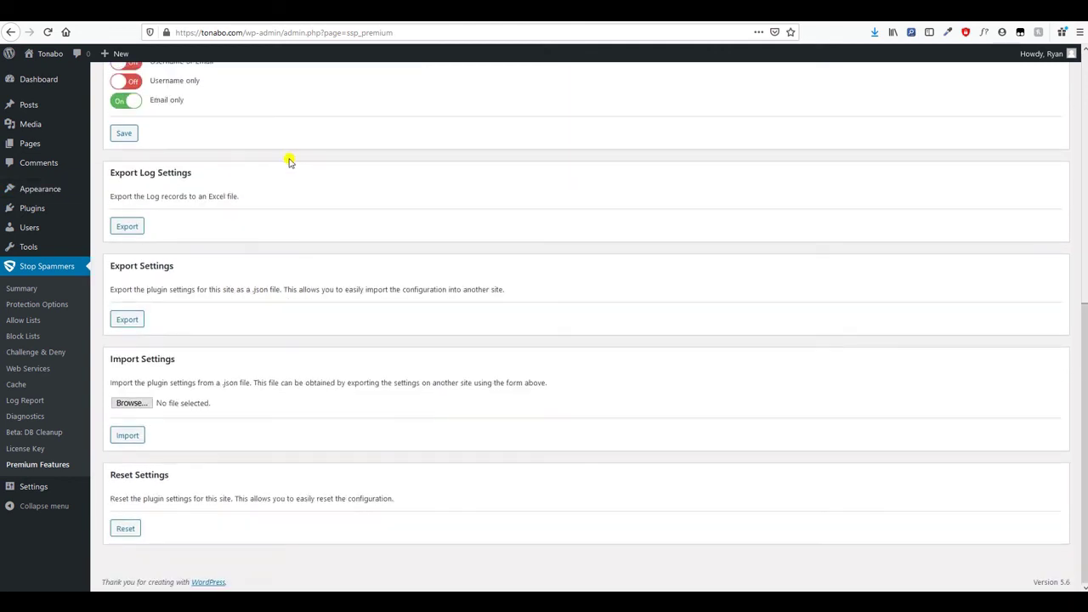
click(126, 530)
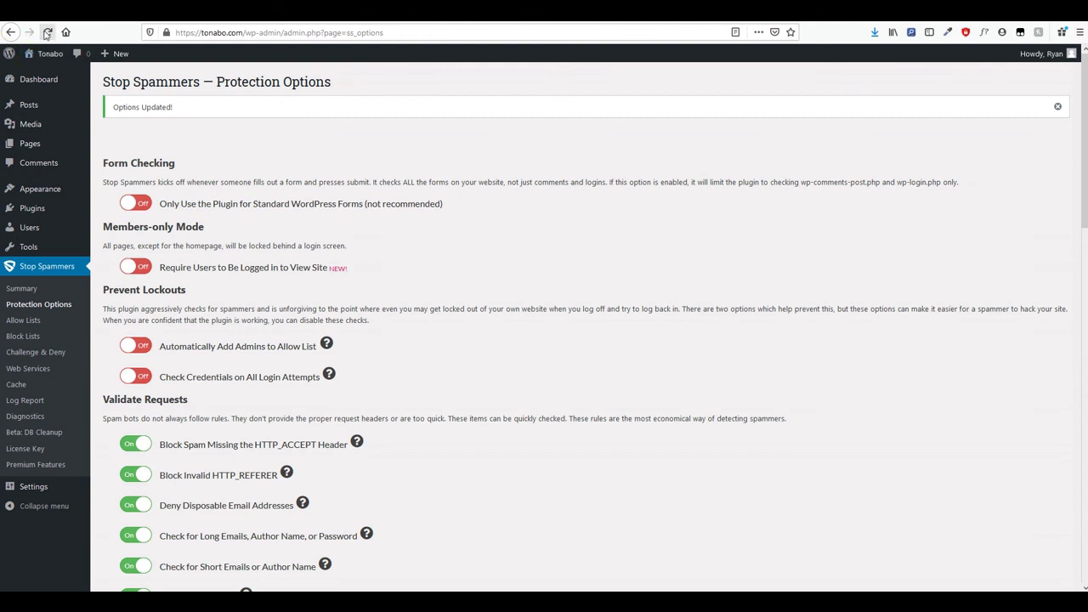
click(47, 32)
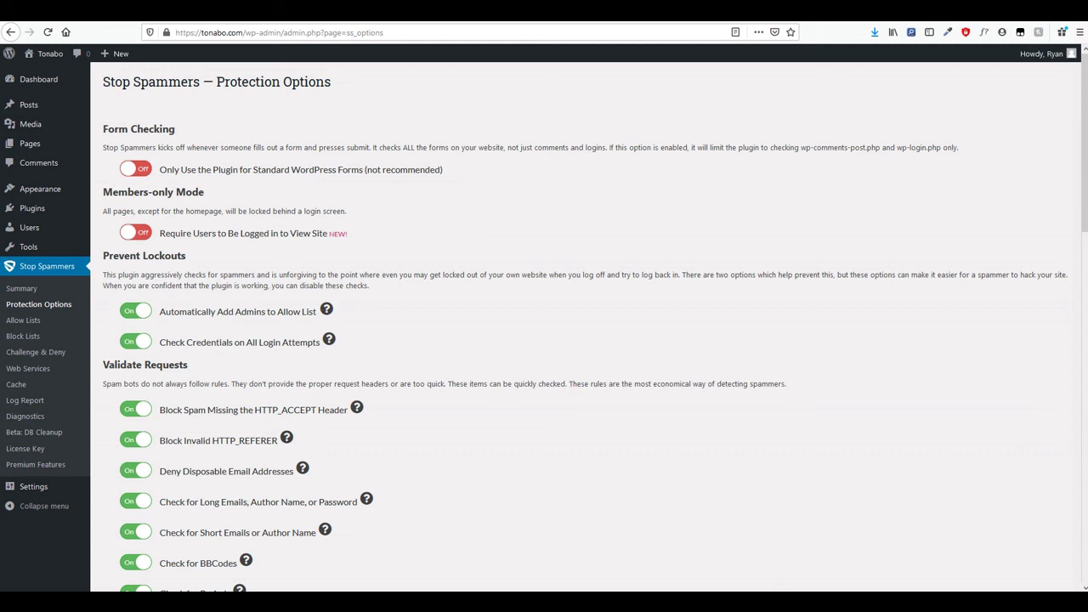
scroll(587, 323, down, 1)
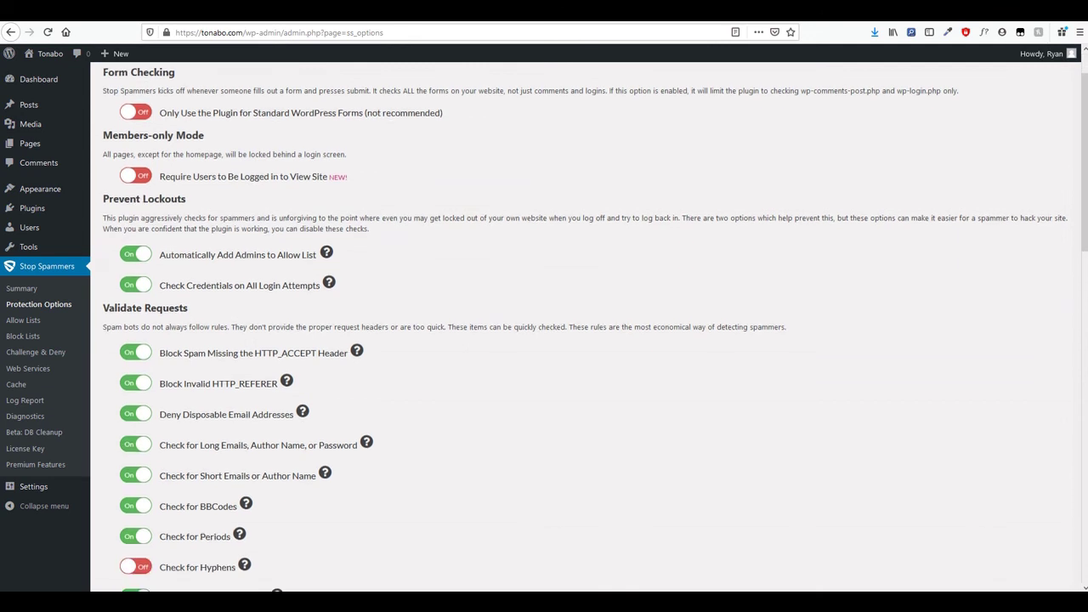